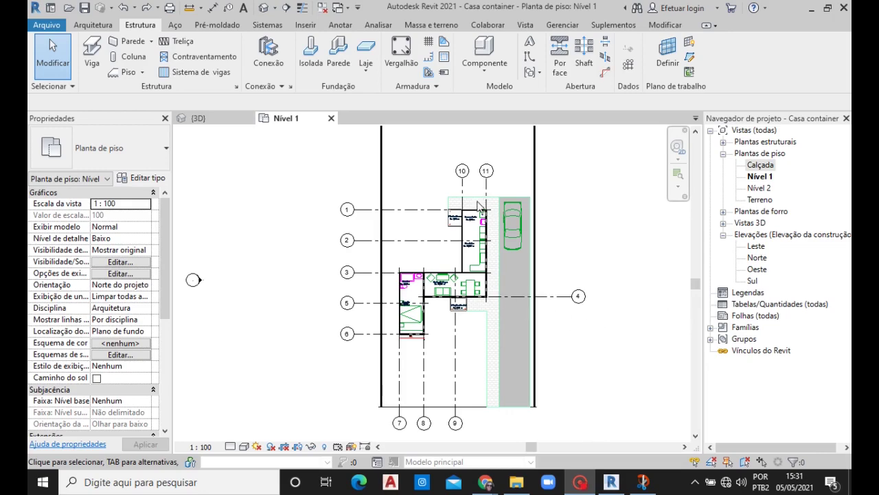
Step: Start the Beam tool and set the type to Concreto-Viga retangular 300 x 600 mm
scroll(479, 206, up, 2)
scroll(474, 210, up, 2)
scroll(440, 220, up, 1)
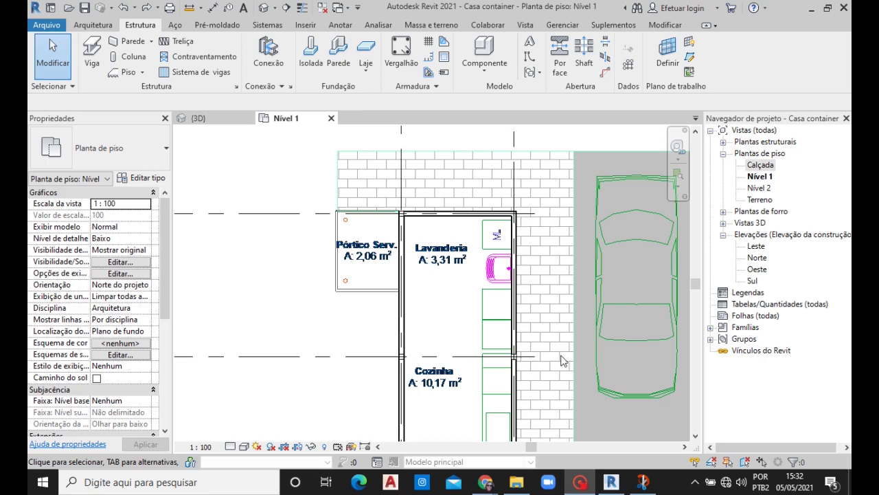
scroll(562, 360, down, 2)
scroll(549, 357, down, 2)
scroll(535, 357, up, 2)
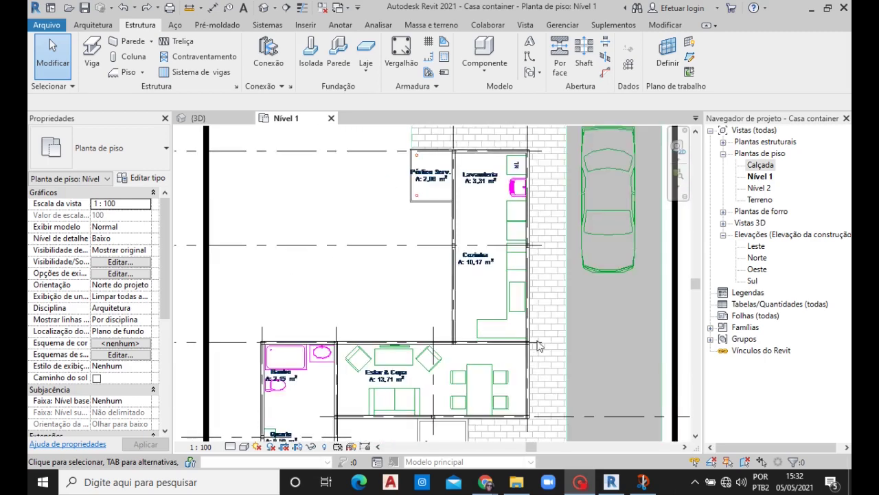
scroll(536, 308, down, 2)
scroll(537, 306, down, 1)
scroll(539, 305, up, 2)
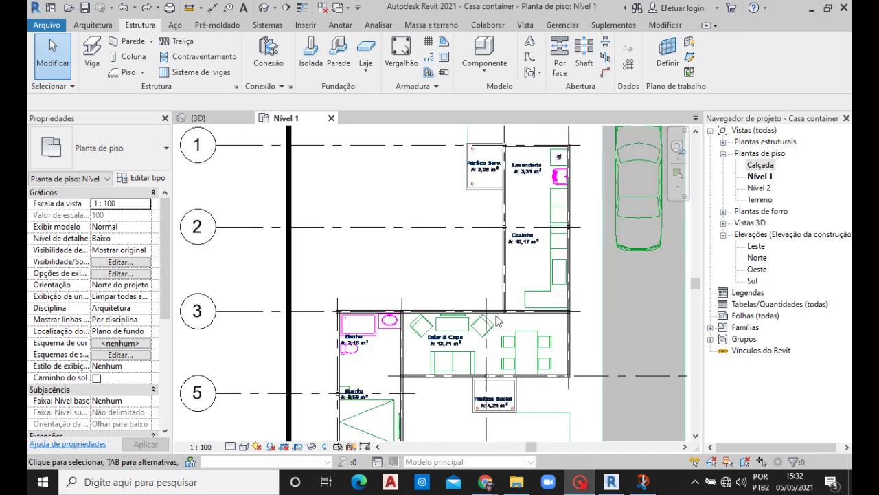
scroll(474, 320, up, 2)
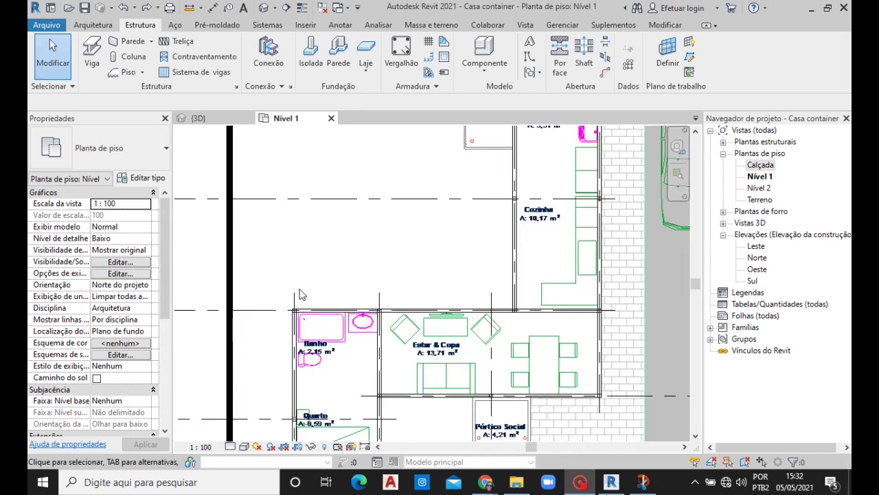
scroll(300, 294, down, 2)
scroll(404, 360, down, 1)
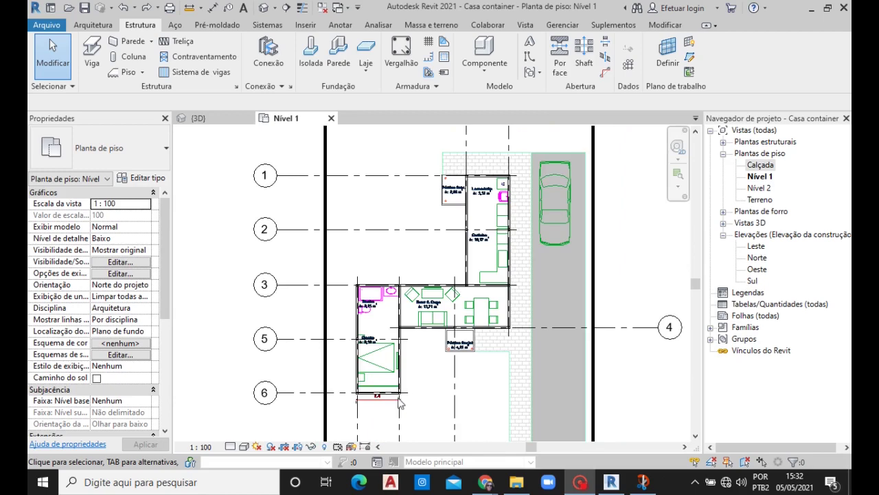
scroll(472, 373, down, 1)
scroll(473, 372, down, 1)
scroll(495, 333, down, 1)
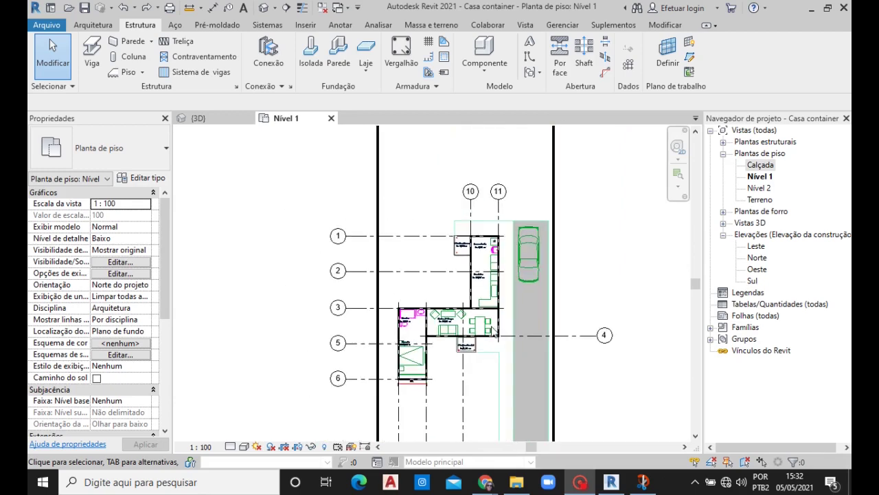
click(94, 60)
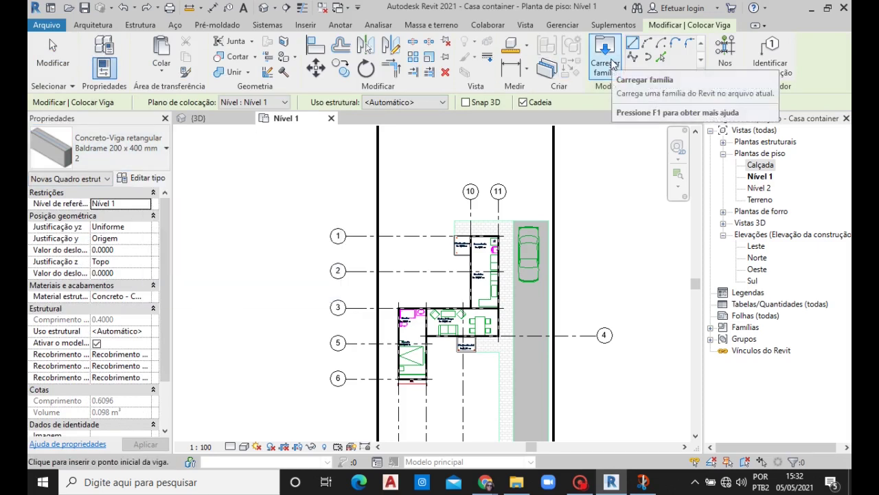
click(167, 150)
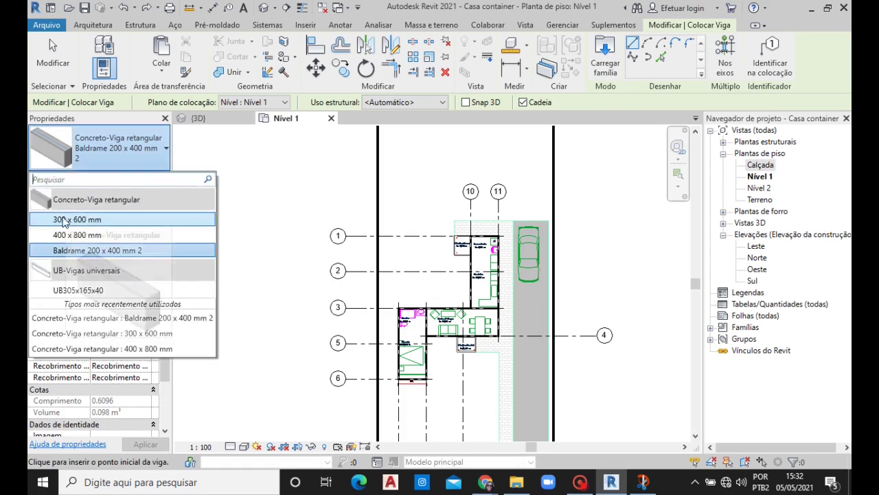
mouse_move(77, 219)
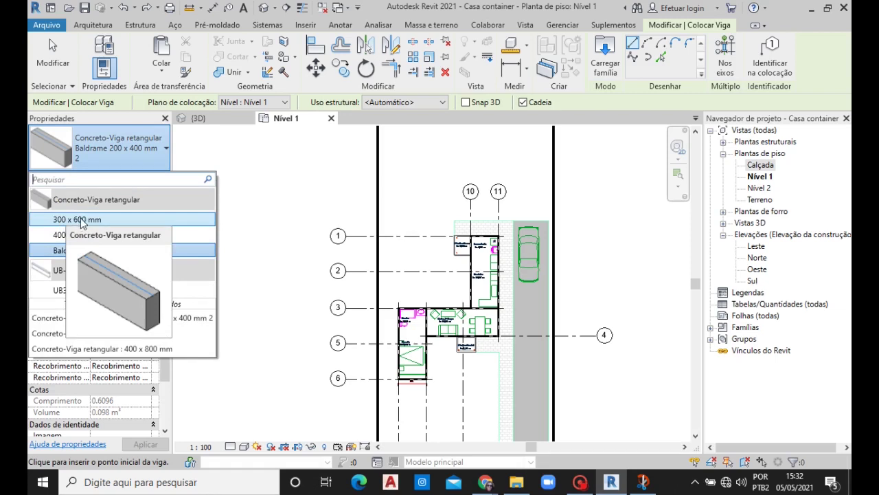
click(83, 225)
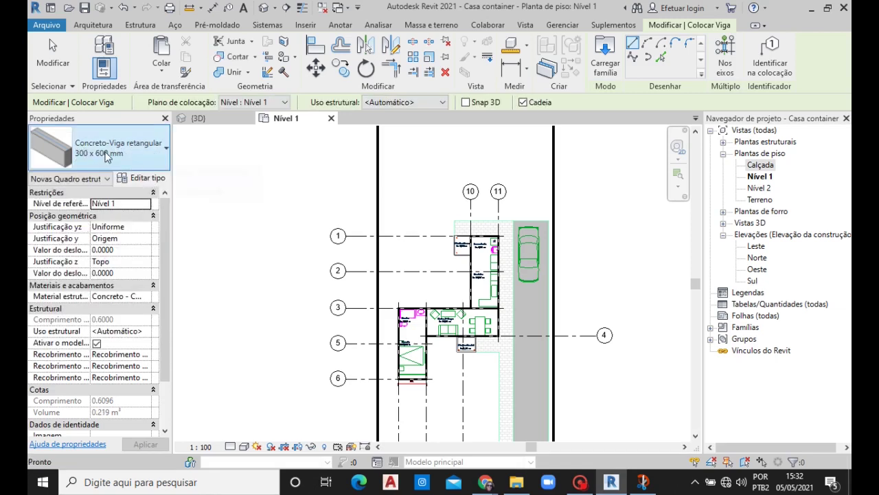
click(148, 179)
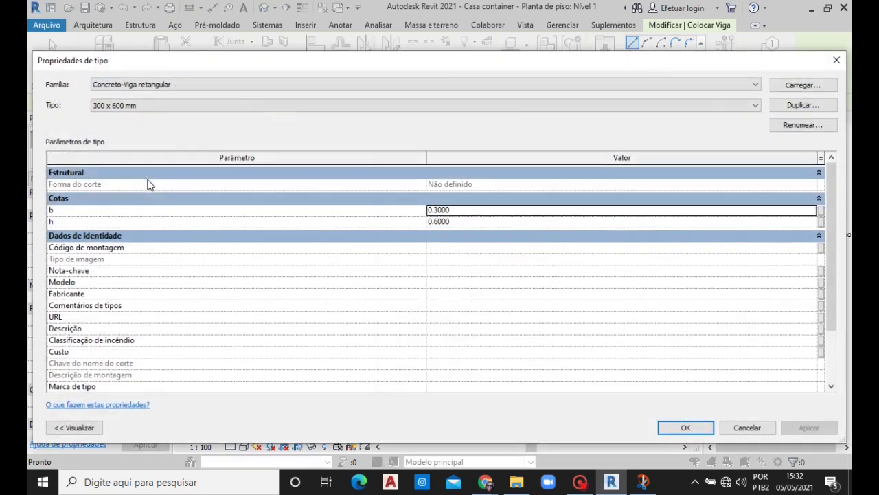
click(437, 210)
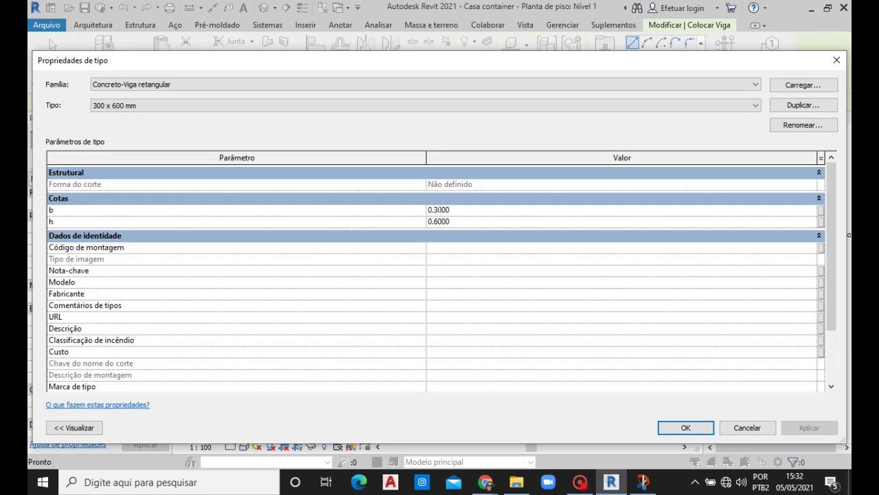
text(0.2000)
key(Return)
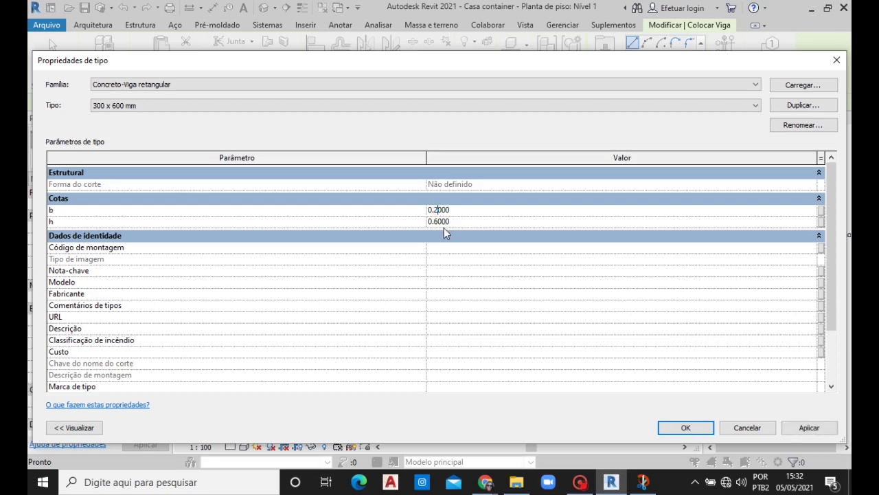
click(438, 221)
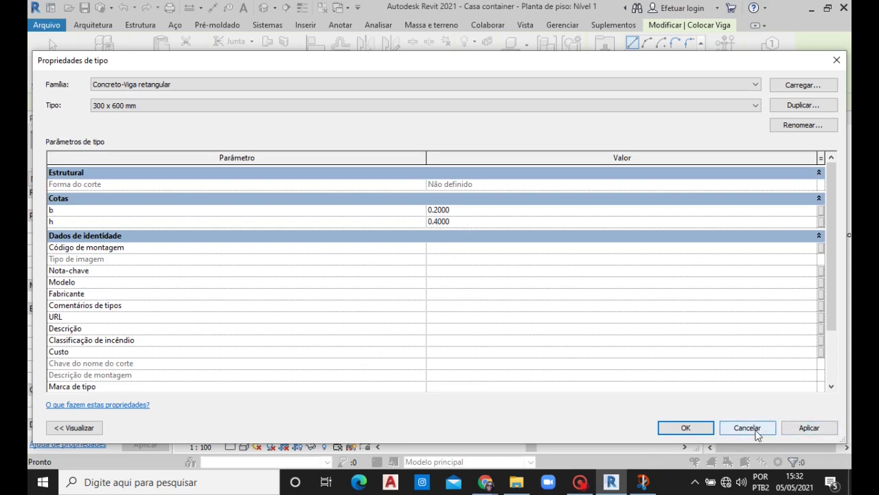
click(831, 63)
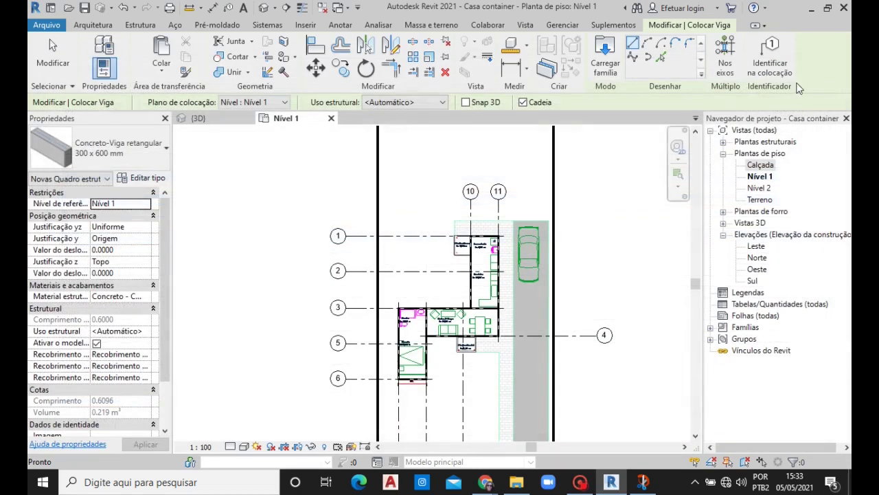
Step: Place Baldrame 200 x 400 mm 2 beams on all the house's grid lines with Nos eixos
click(165, 152)
click(90, 254)
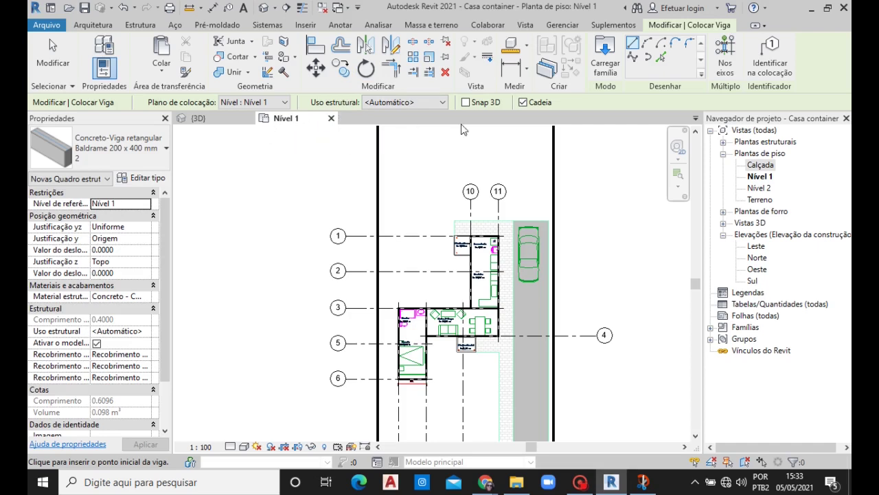
click(727, 54)
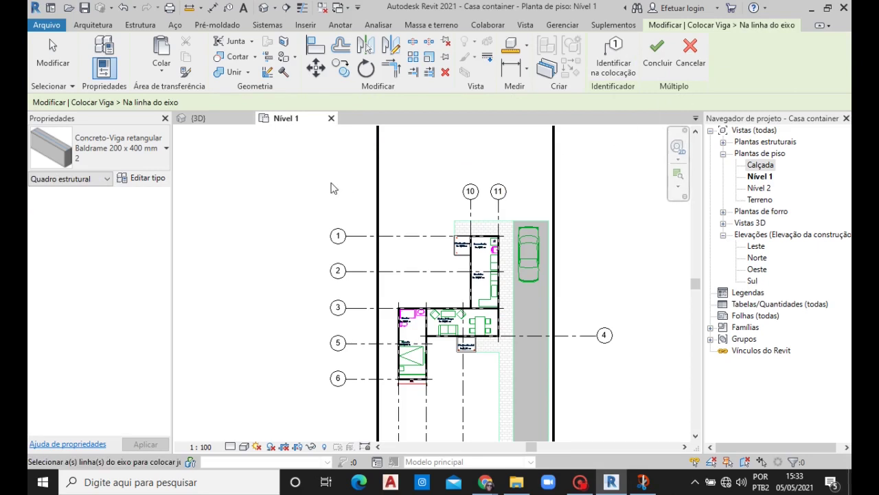
drag(278, 151, 668, 413)
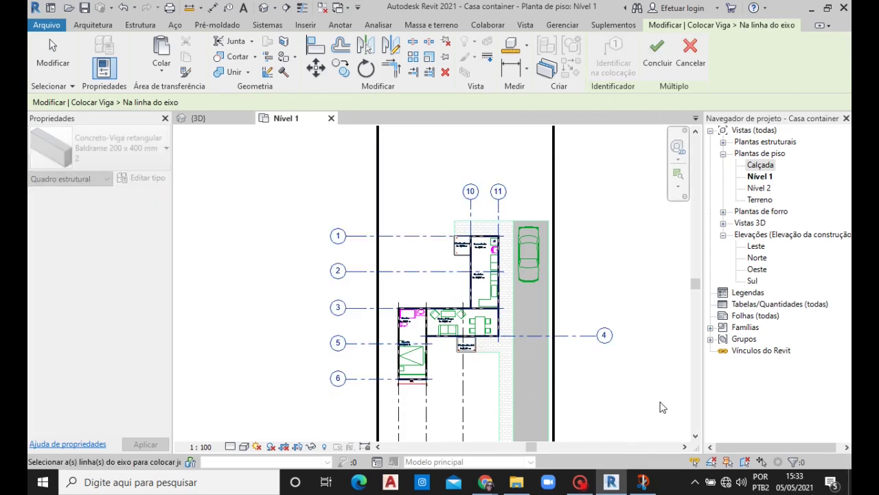
click(658, 55)
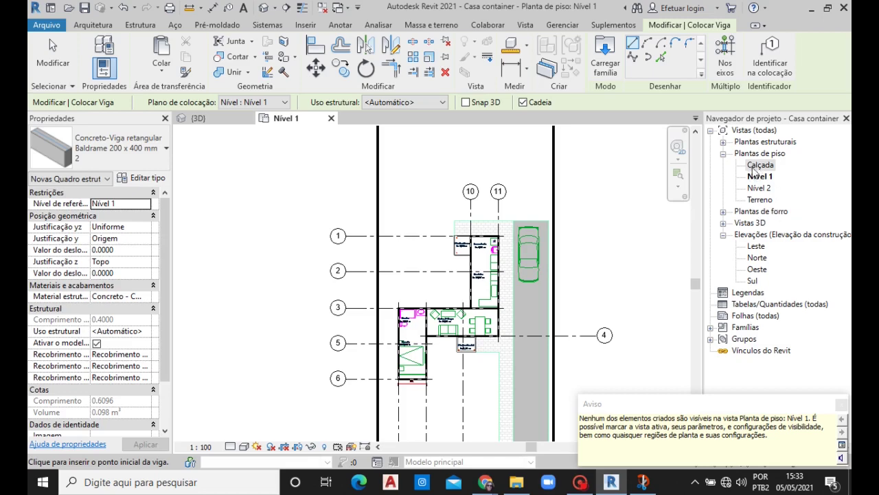
double_click(768, 166)
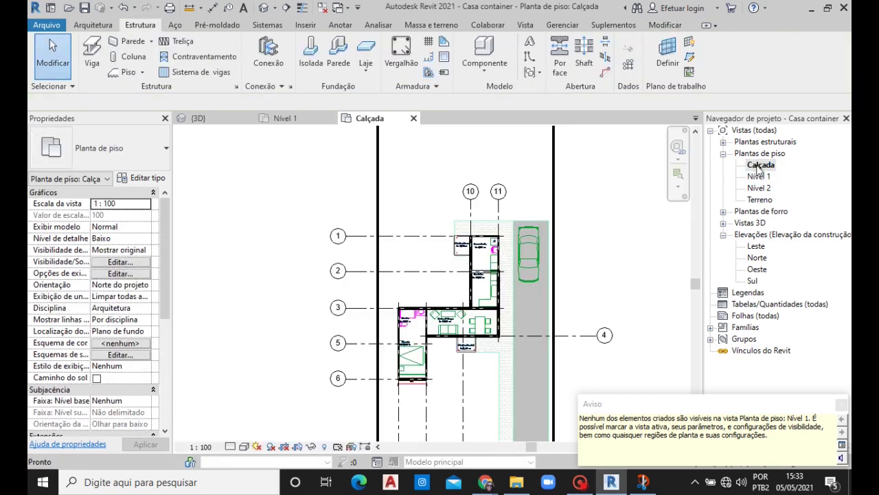
scroll(415, 373, up, 3)
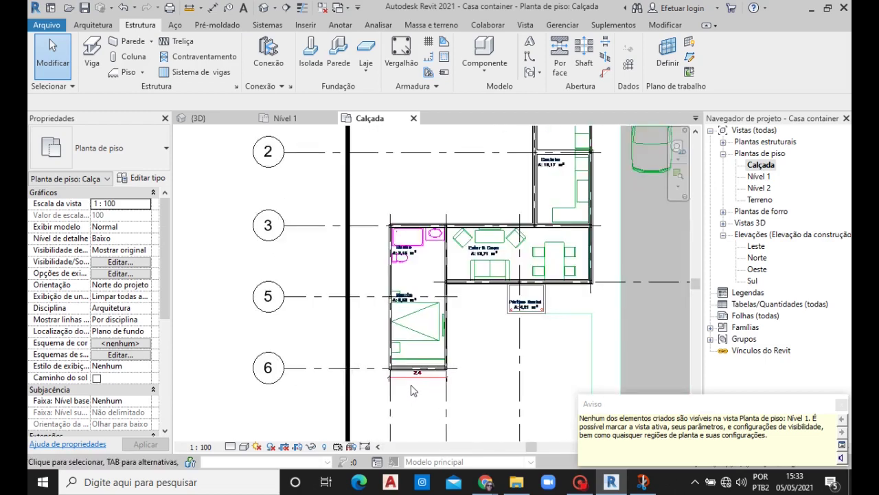
scroll(415, 373, up, 3)
scroll(415, 374, up, 2)
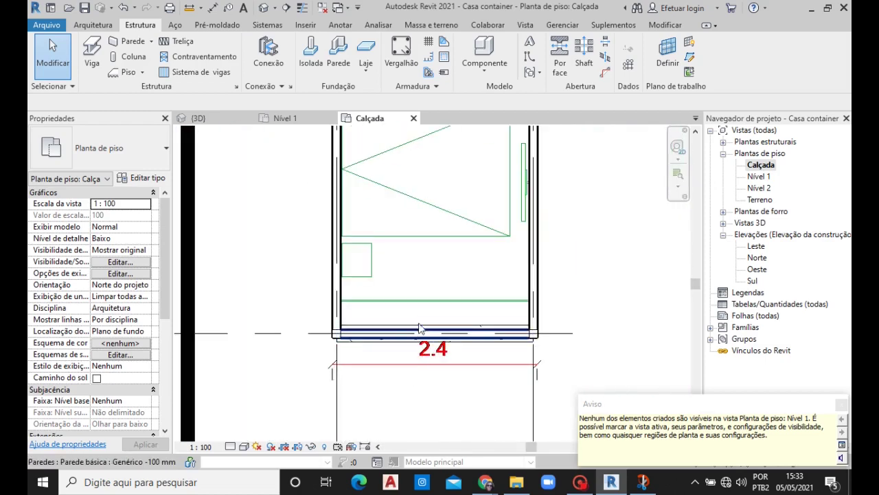
scroll(466, 335, down, 2)
scroll(466, 335, down, 2)
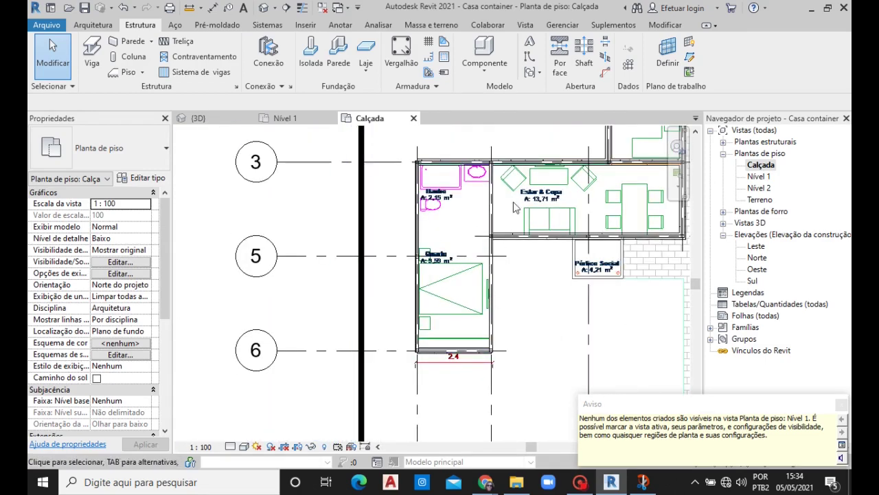
scroll(466, 180, up, 2)
scroll(412, 195, up, 2)
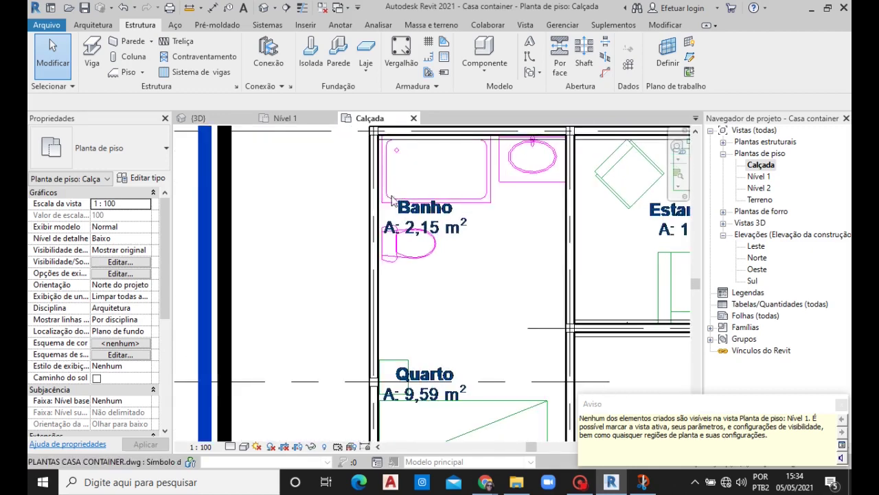
scroll(404, 223, down, 3)
scroll(489, 230, up, 2)
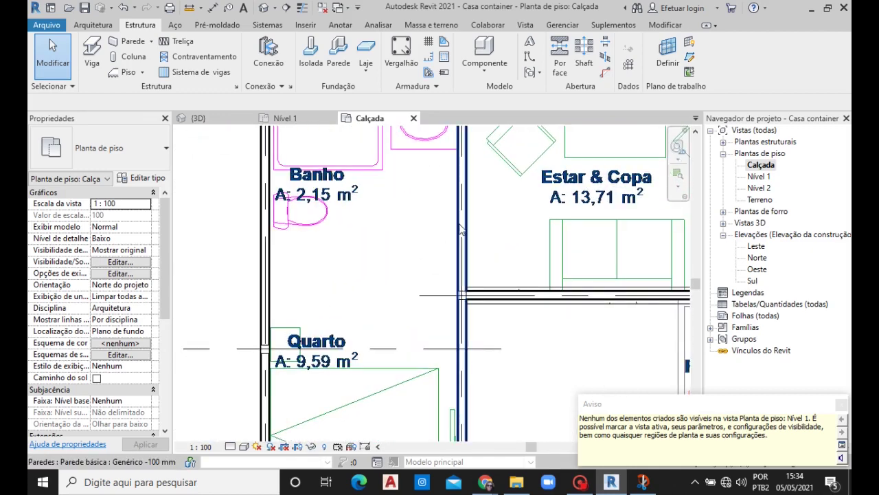
scroll(466, 230, down, 1)
scroll(471, 261, down, 1)
scroll(474, 289, down, 1)
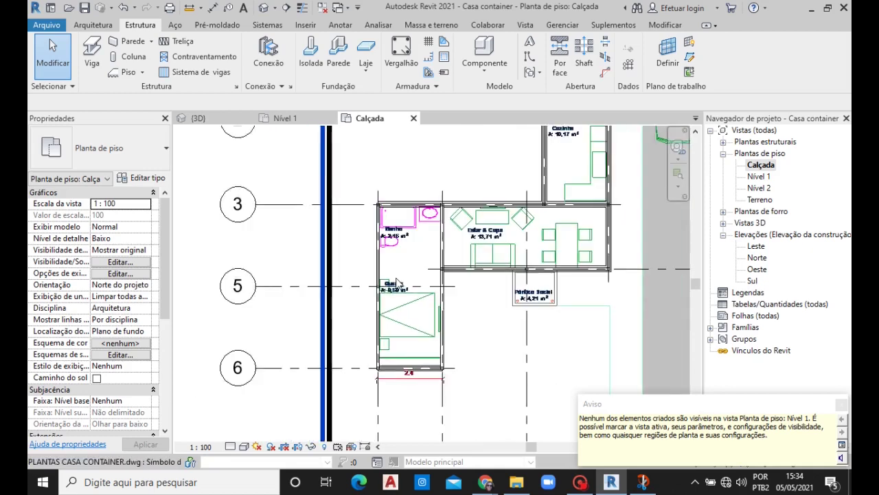
scroll(477, 315, down, 1)
scroll(479, 315, up, 2)
scroll(502, 340, up, 3)
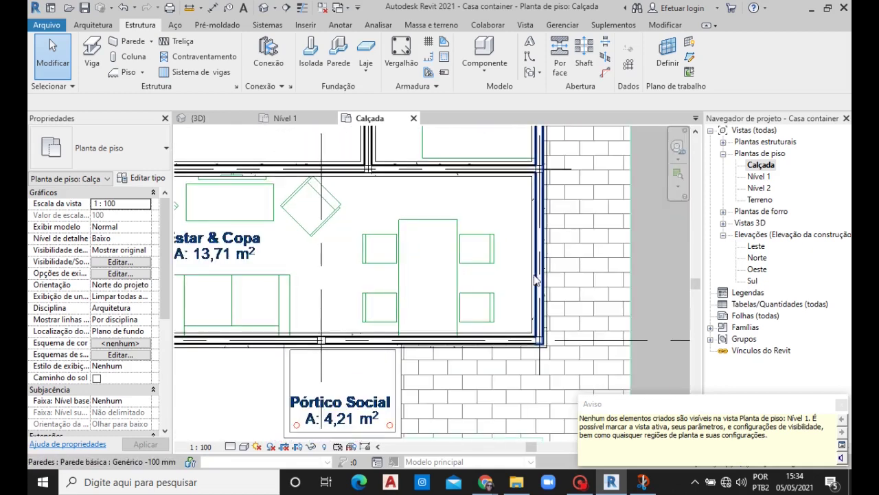
scroll(515, 347, down, 2)
scroll(509, 316, down, 1)
scroll(502, 274, up, 2)
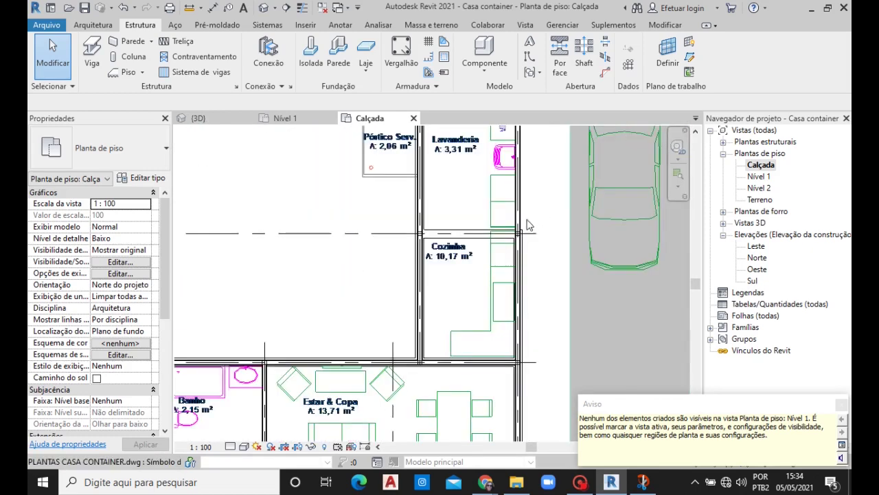
scroll(496, 250, up, 2)
scroll(447, 295, down, 2)
scroll(412, 323, down, 1)
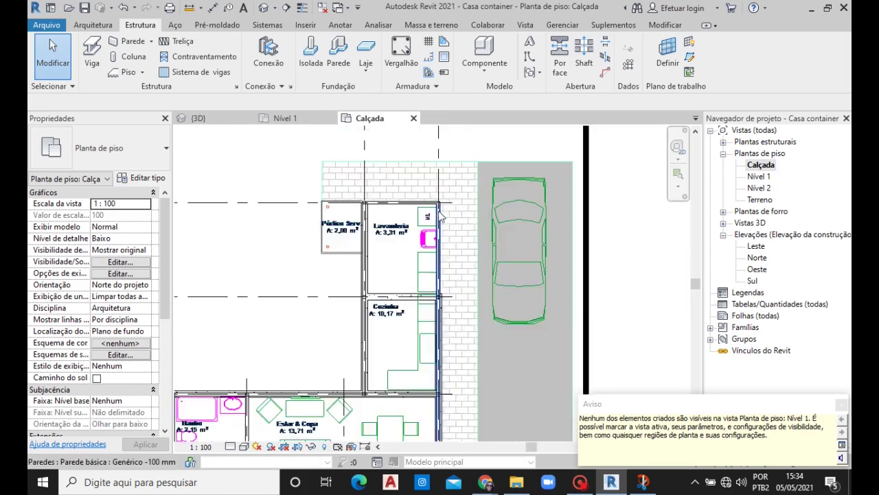
scroll(433, 275, up, 2)
scroll(440, 242, up, 2)
scroll(413, 213, down, 2)
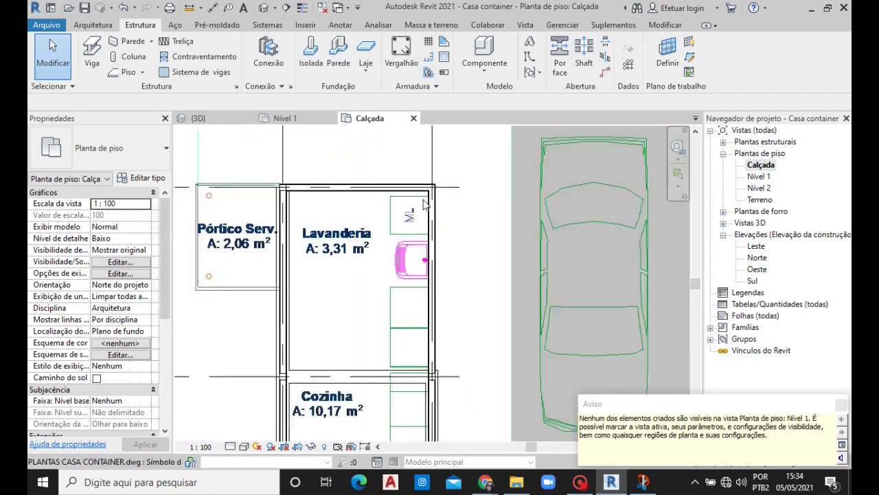
scroll(383, 192, down, 1)
scroll(423, 337, up, 2)
scroll(426, 343, up, 2)
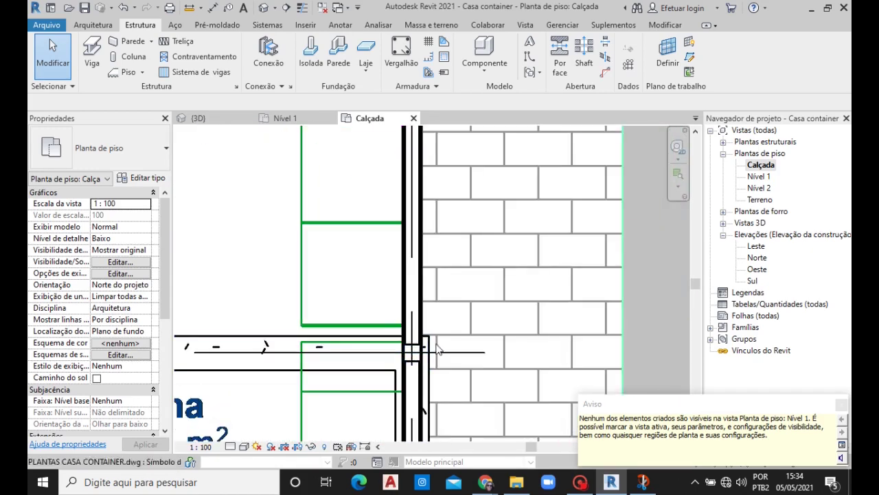
Step: Inspect the beam and right wall at the junction by selecting each in turn
click(426, 348)
scroll(430, 357, down, 2)
key(Escape)
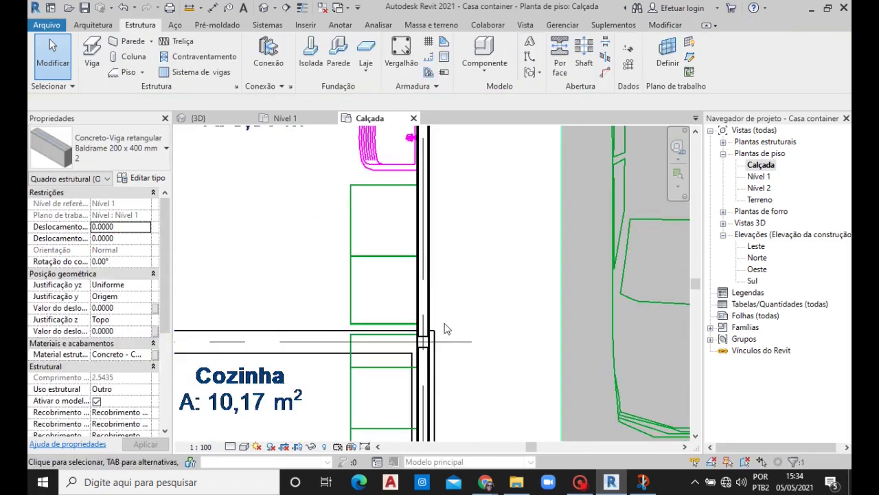
click(419, 388)
key(Escape)
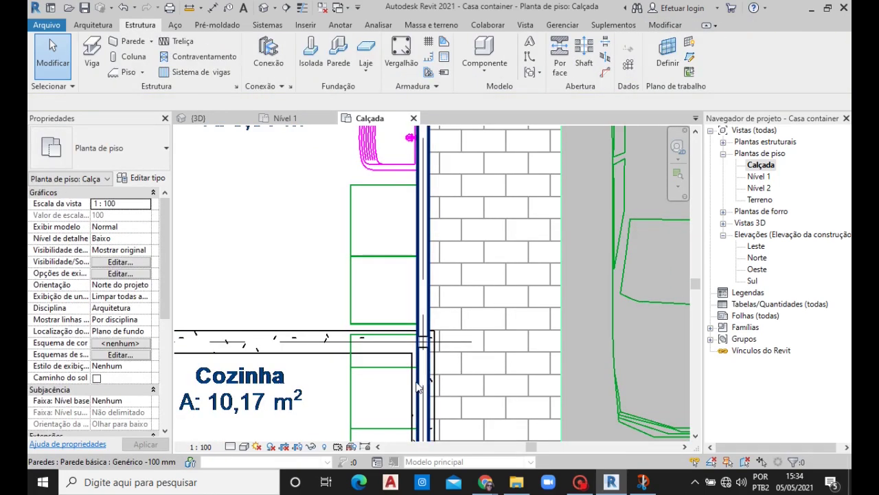
click(416, 385)
key(Escape)
click(433, 377)
key(Escape)
scroll(426, 405, down, 2)
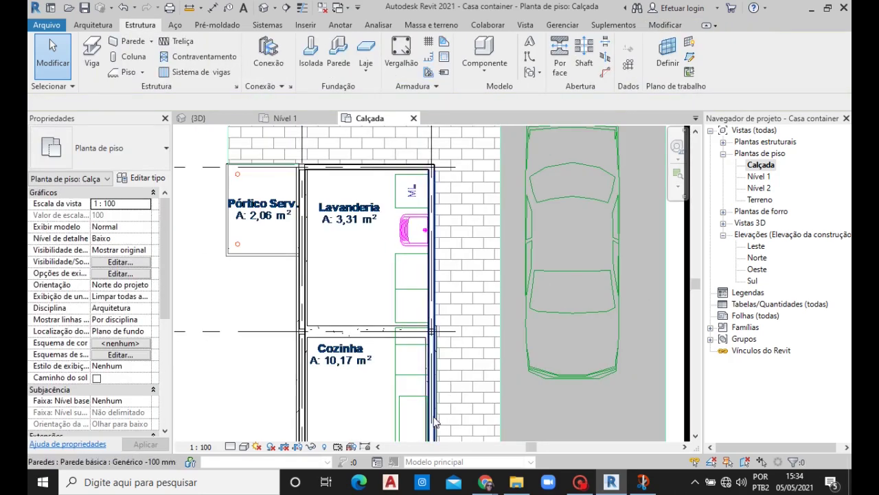
scroll(420, 410, up, 3)
scroll(420, 410, up, 2)
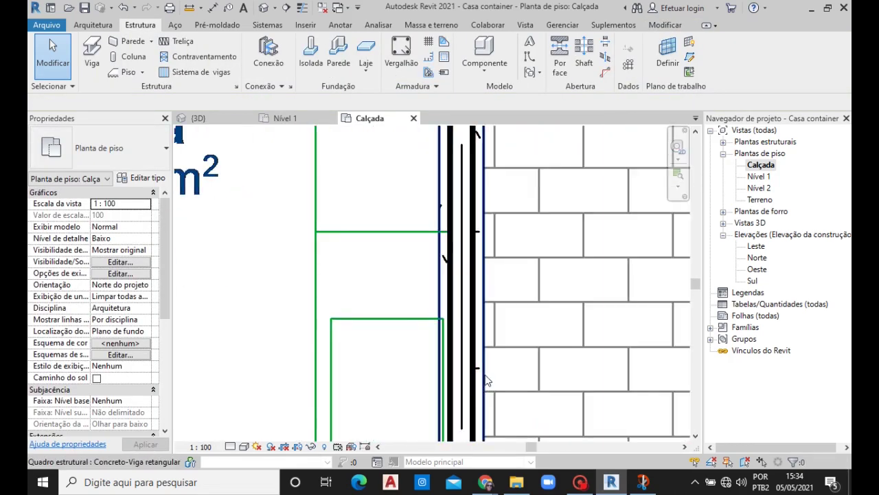
Step: Drag the foundation beam's end up along the right wall of Cozinha
click(485, 380)
scroll(486, 376, down, 2)
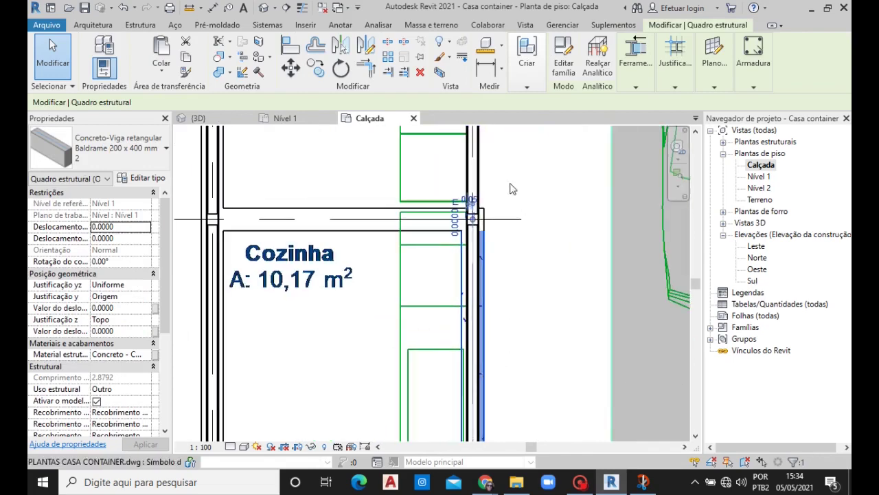
scroll(490, 204, up, 2)
scroll(490, 204, up, 2)
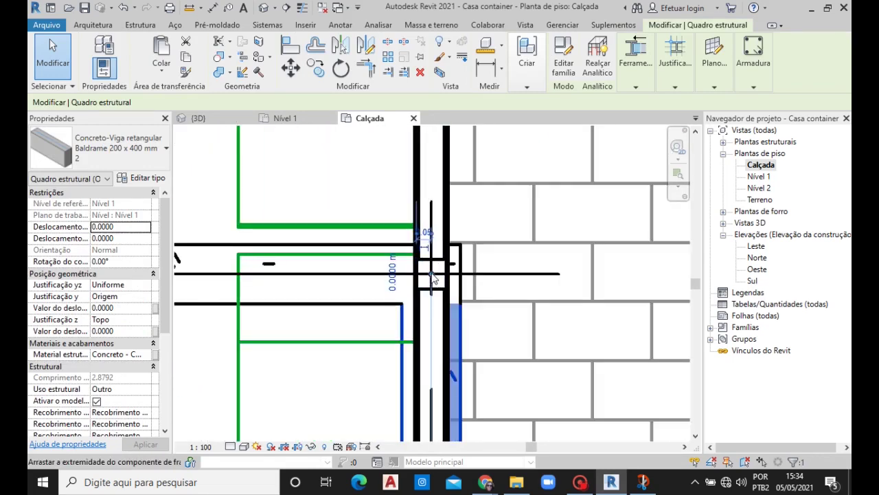
drag(432, 278, 434, 272)
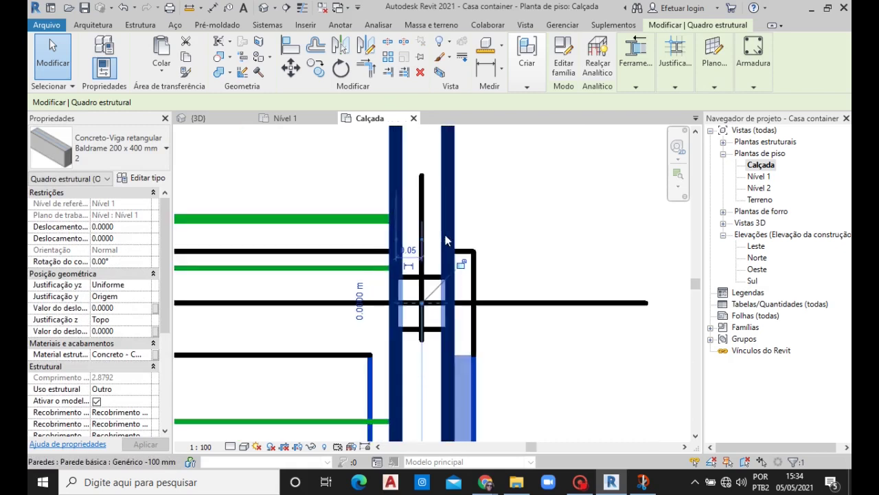
scroll(439, 247, up, 1)
scroll(428, 253, down, 2)
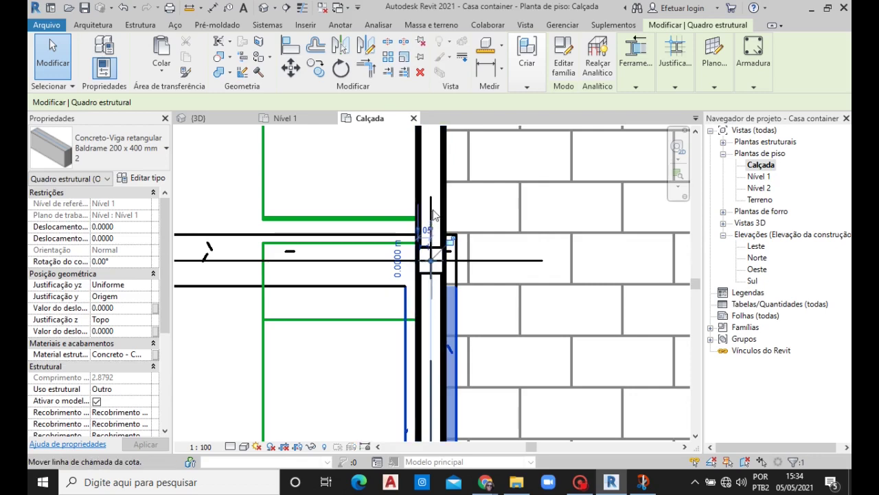
scroll(447, 206, down, 2)
scroll(460, 241, down, 1)
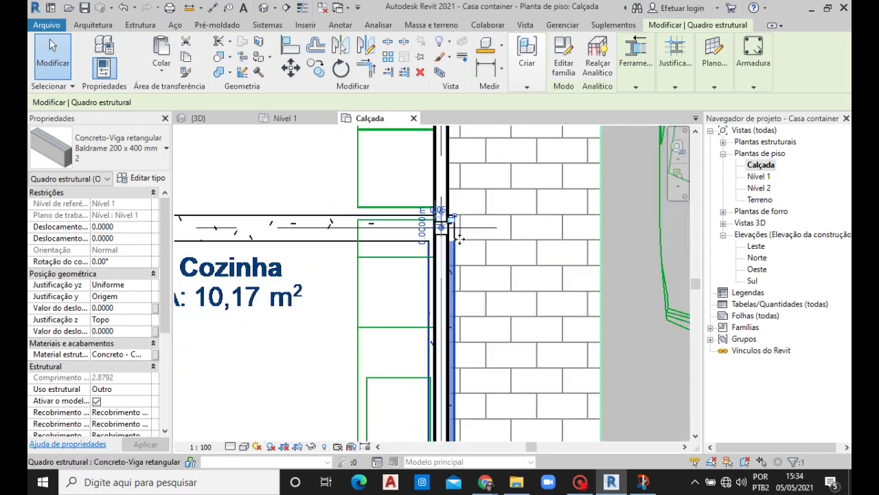
scroll(459, 234, up, 2)
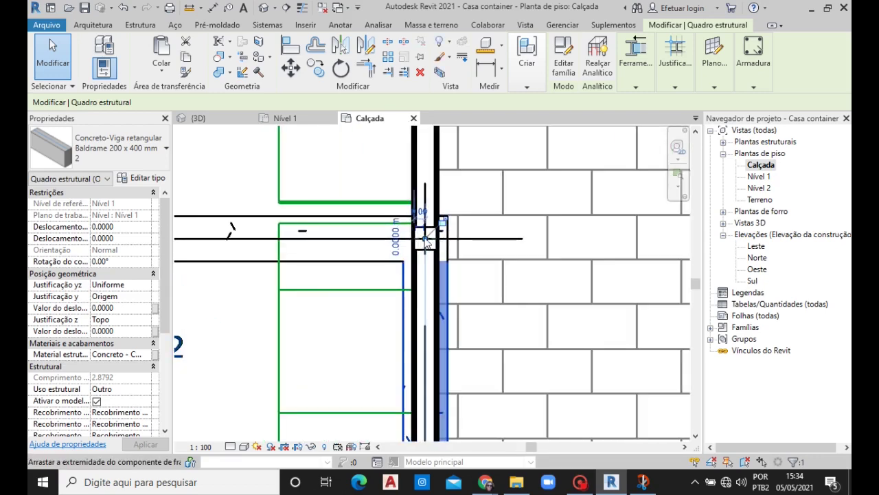
drag(426, 241, 431, 180)
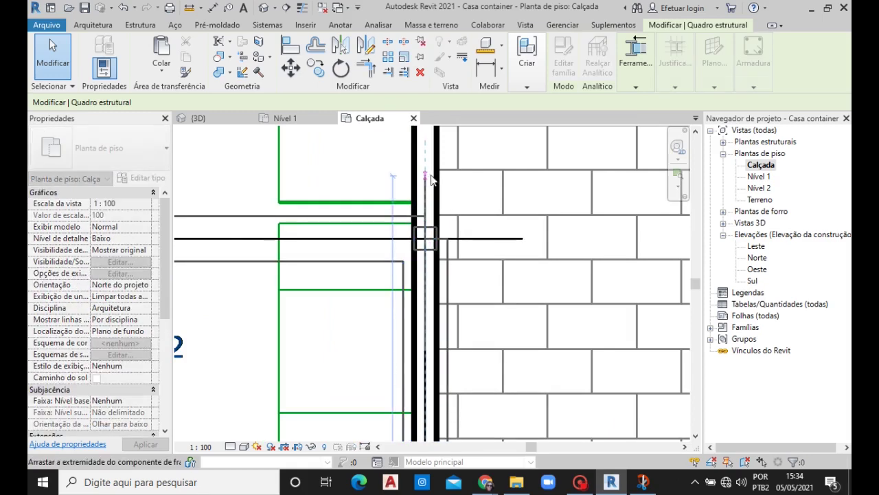
scroll(440, 175, down, 2)
scroll(453, 168, down, 1)
scroll(460, 165, down, 1)
scroll(465, 162, down, 1)
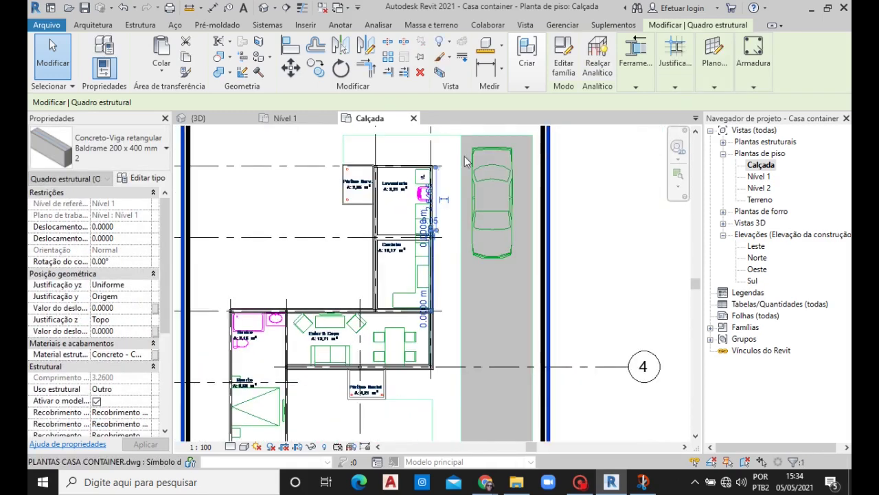
scroll(460, 159, up, 2)
scroll(452, 164, up, 1)
scroll(398, 341, up, 1)
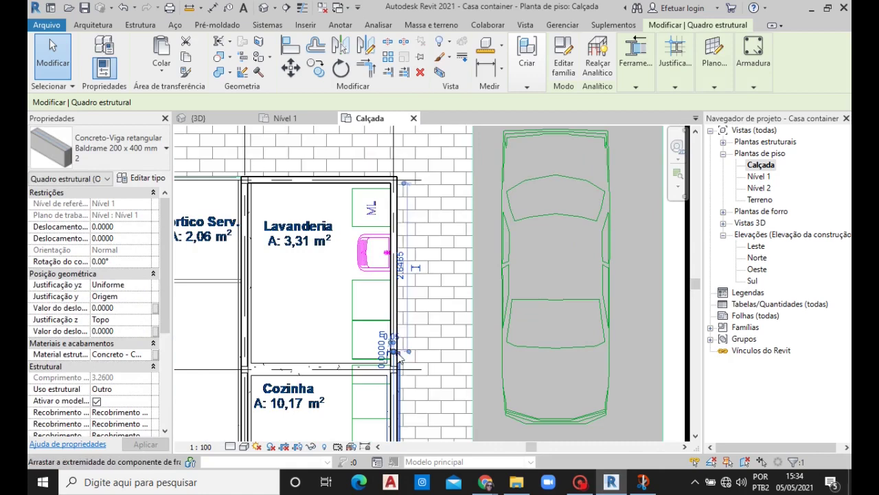
scroll(393, 349, up, 1)
scroll(390, 354, up, 1)
key(Escape)
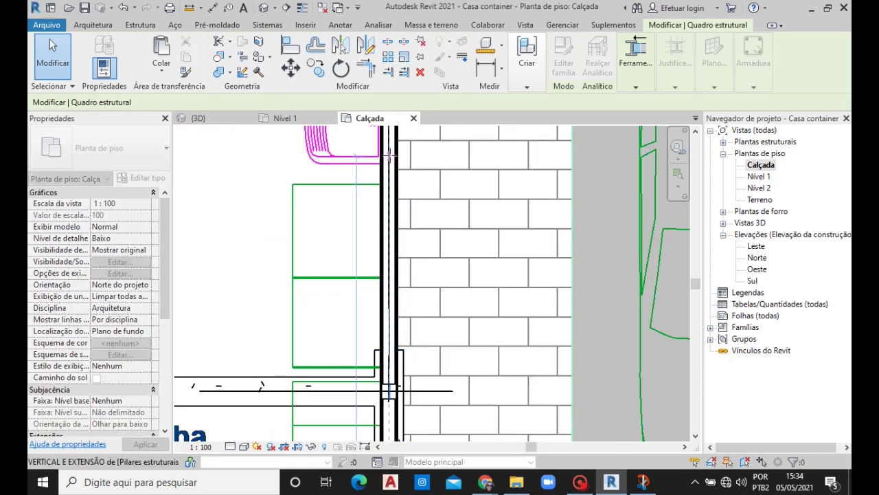
Step: Stretch the vertical foundation beam's end to the top wall corner, reaching 6.0065 m
click(389, 168)
scroll(377, 168, down, 3)
scroll(376, 168, up, 2)
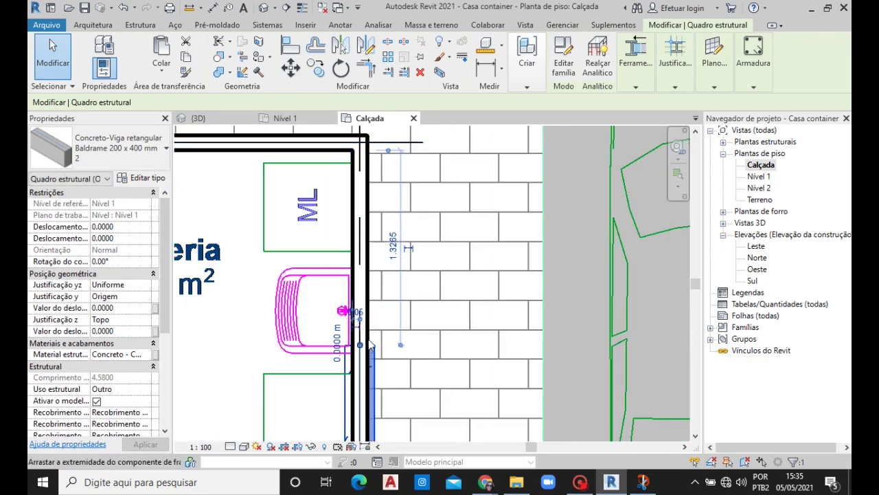
scroll(371, 347, up, 3)
key(Escape)
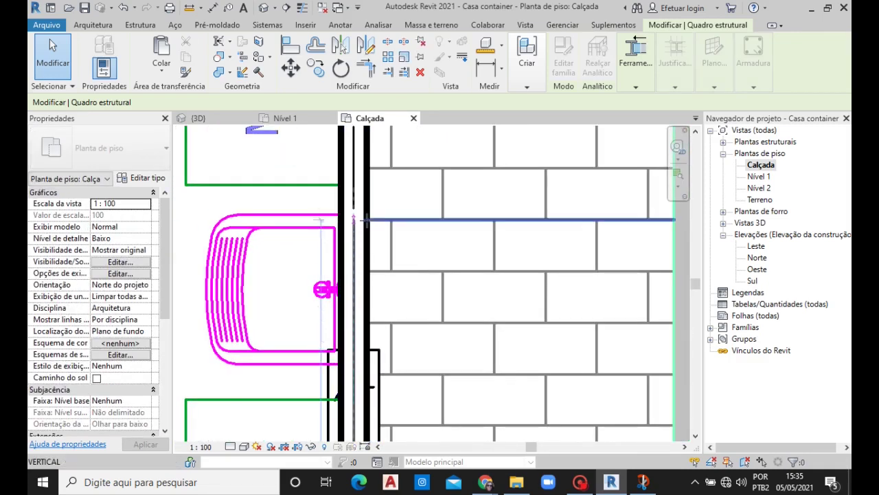
click(364, 322)
scroll(363, 323, down, 3)
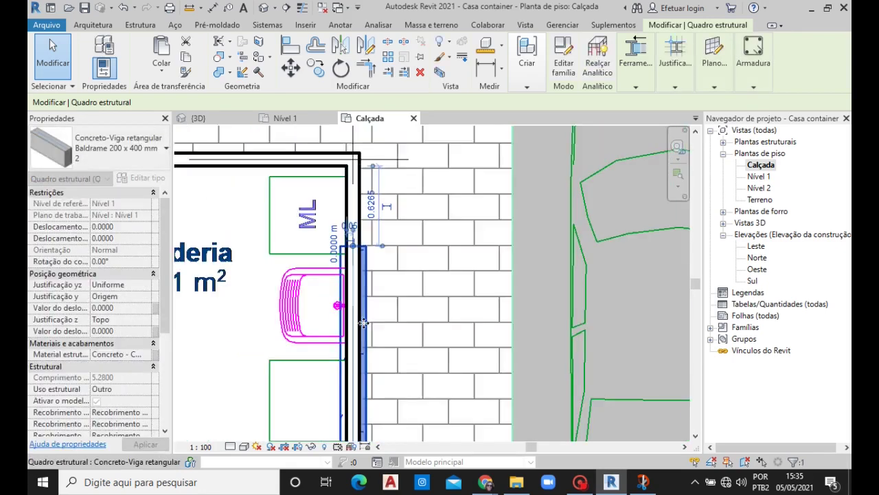
scroll(347, 323, up, 2)
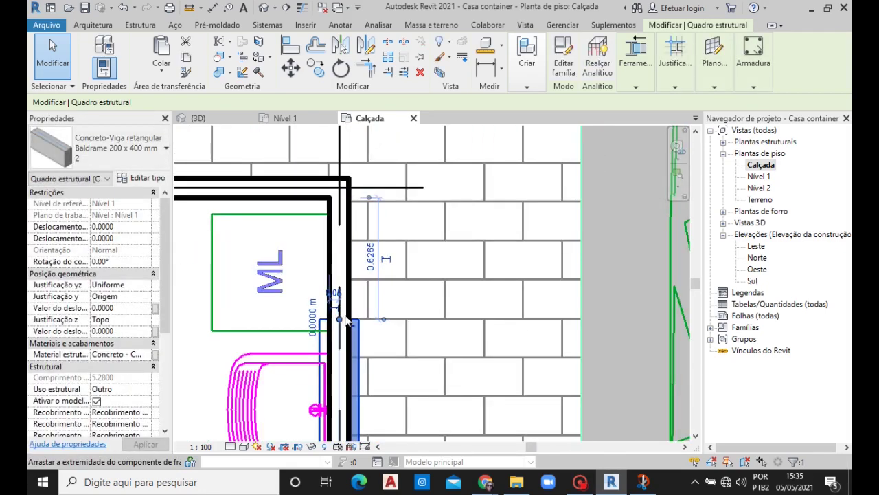
drag(342, 323, 345, 296)
mouse_move(347, 229)
mouse_down()
mouse_move(350, 182)
mouse_move(341, 184)
mouse_move(350, 192)
mouse_up()
scroll(341, 184, up, 2)
scroll(337, 197, up, 1)
scroll(433, 194, down, 2)
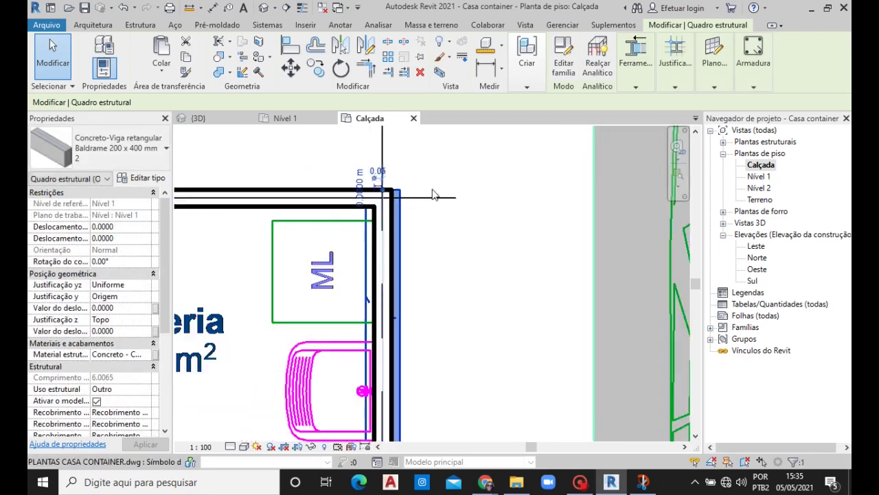
scroll(433, 194, down, 2)
scroll(412, 182, down, 2)
scroll(425, 191, down, 2)
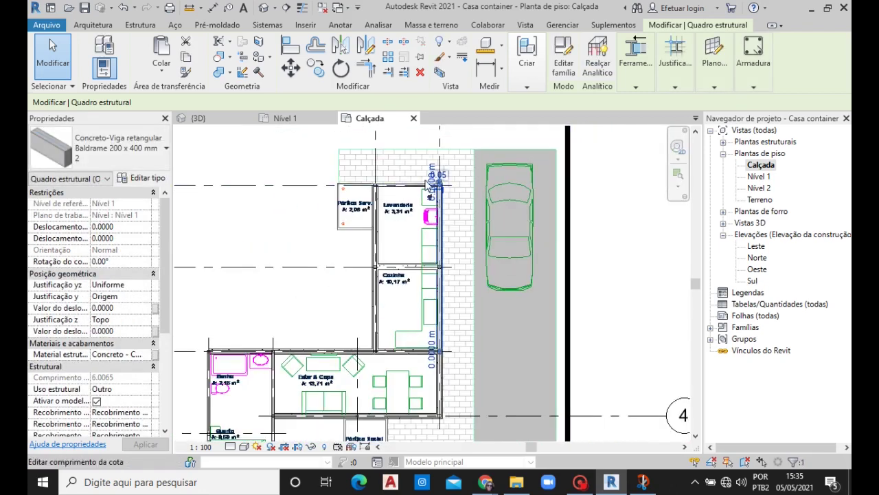
scroll(426, 183, up, 2)
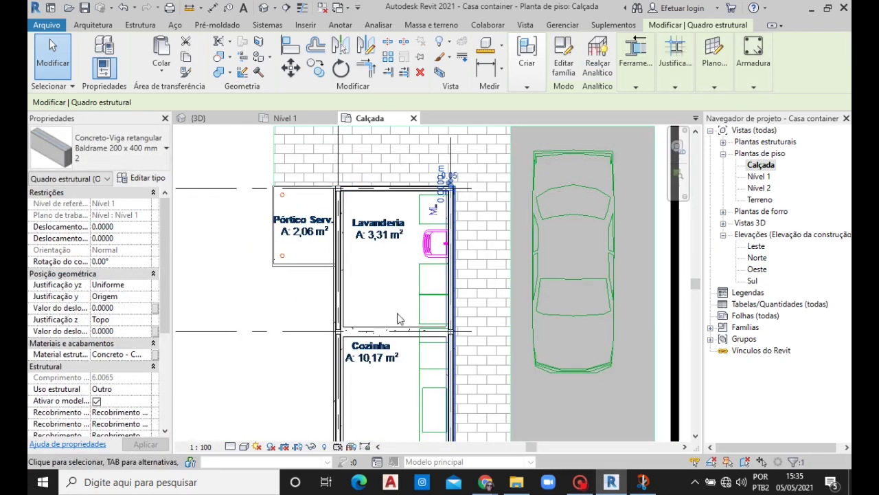
scroll(399, 319, up, 2)
Step: Undo an accidental move that slanted the Cozinha wall beam
click(310, 333)
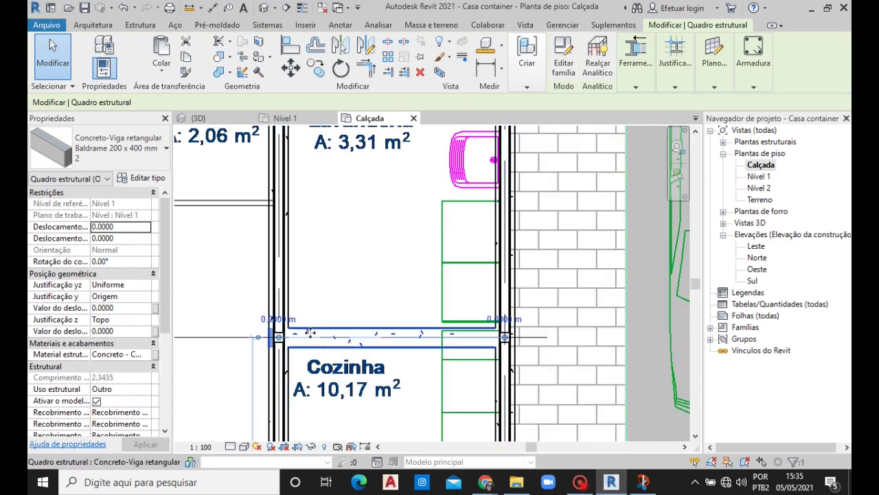
scroll(304, 314, up, 2)
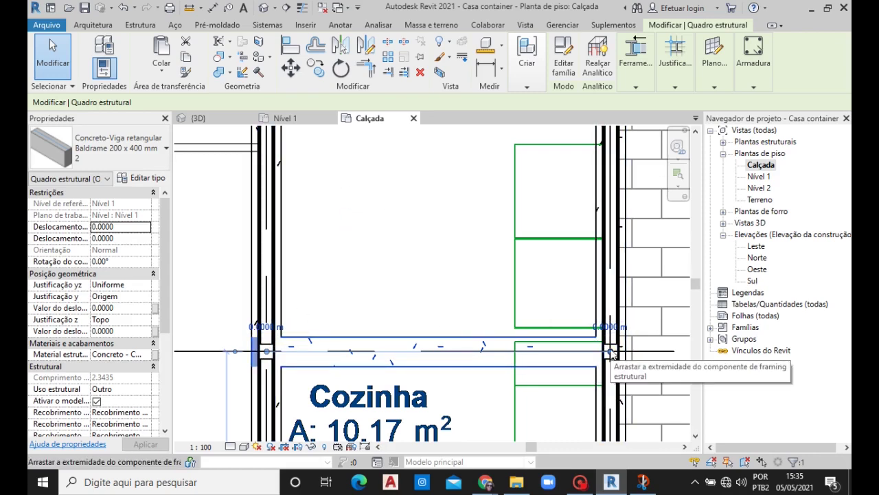
drag(610, 353, 603, 357)
key(Escape)
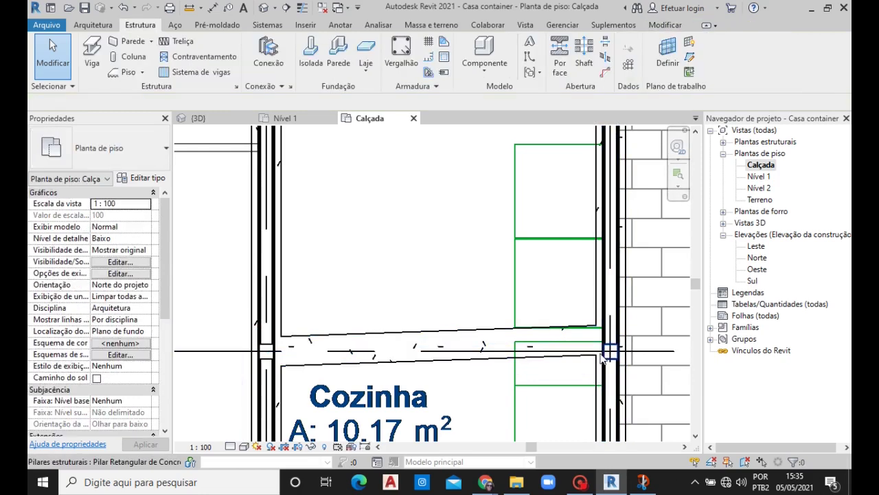
key(ctrl+z)
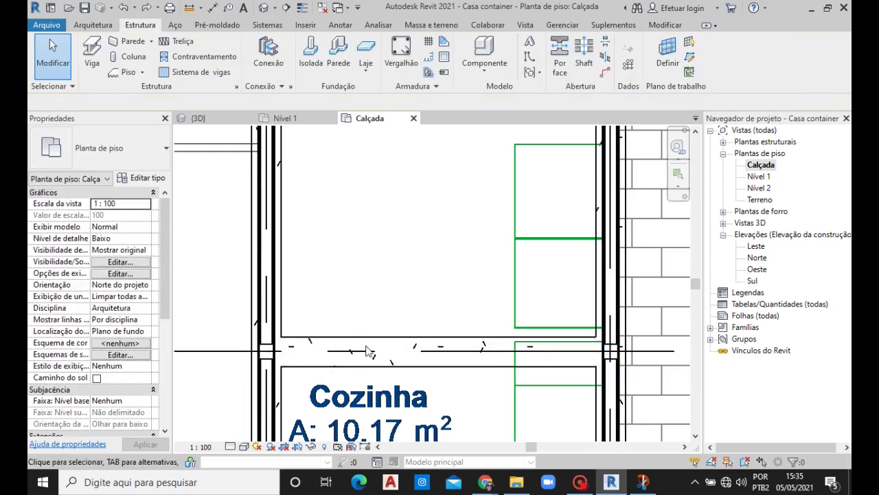
Step: Select the Lavanderia–Cozinha beam and start a new beam of that type with BM
click(375, 342)
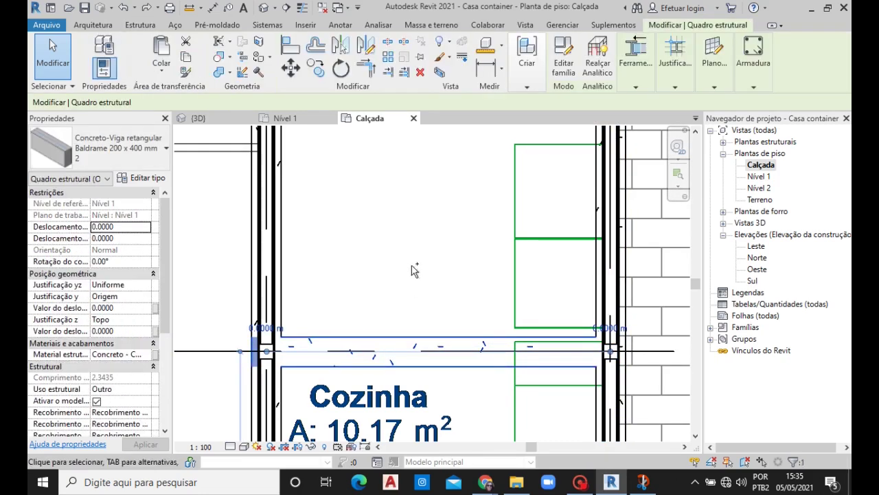
scroll(448, 302, down, 2)
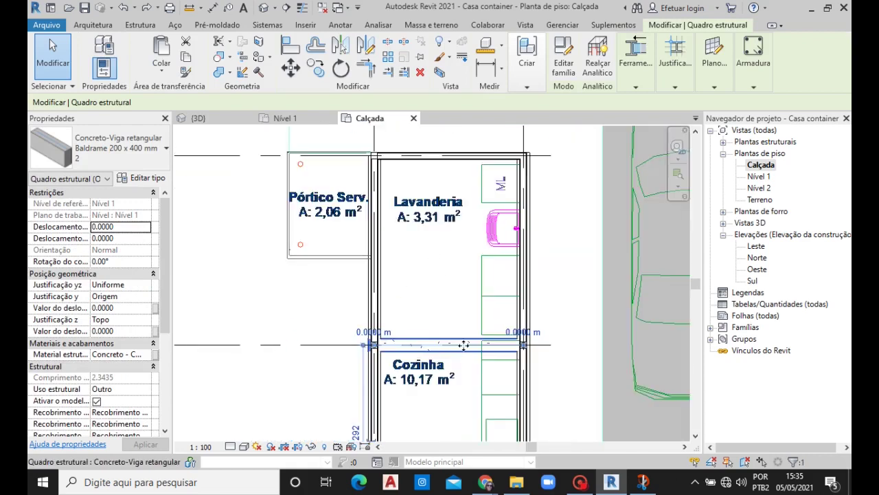
scroll(446, 261, down, 2)
scroll(452, 206, up, 5)
scroll(448, 224, up, 2)
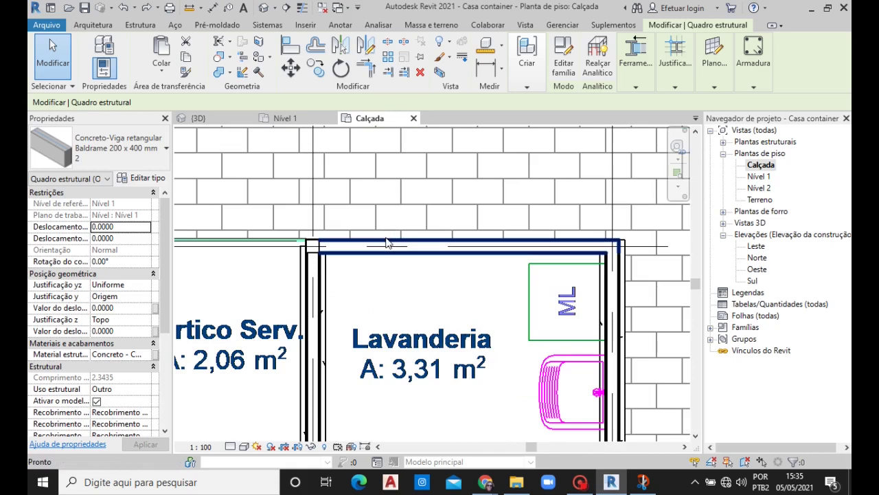
key(b)
key(m)
scroll(456, 262, down, 3)
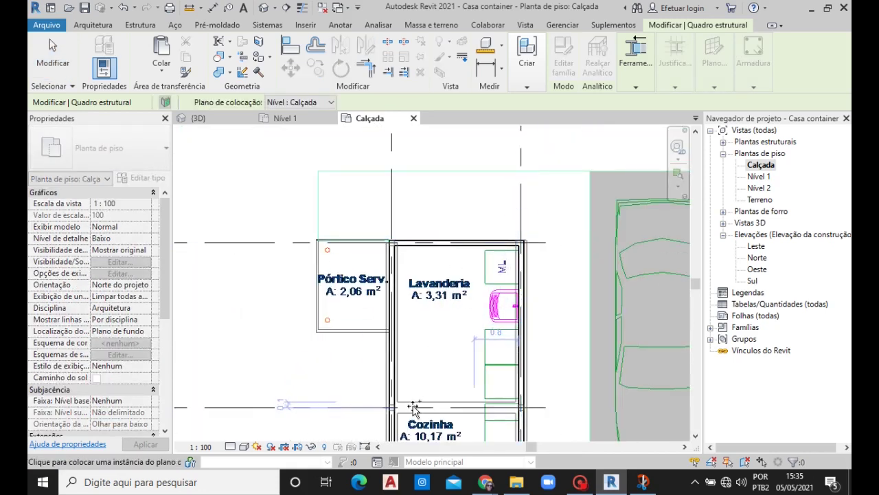
Step: Cancel the stray new beam and exit the Beam tool
scroll(415, 412, up, 2)
click(379, 404)
click(599, 404)
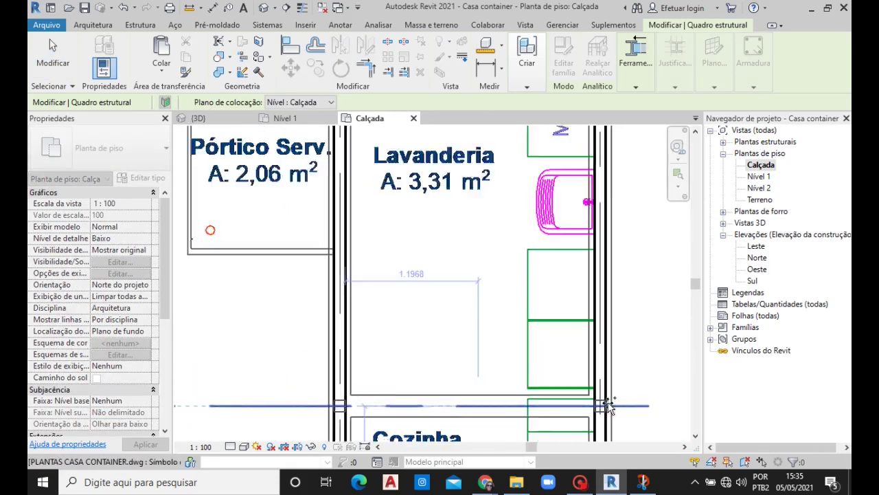
scroll(605, 404, up, 2)
key(Escape)
scroll(405, 397, down, 1)
key(Escape)
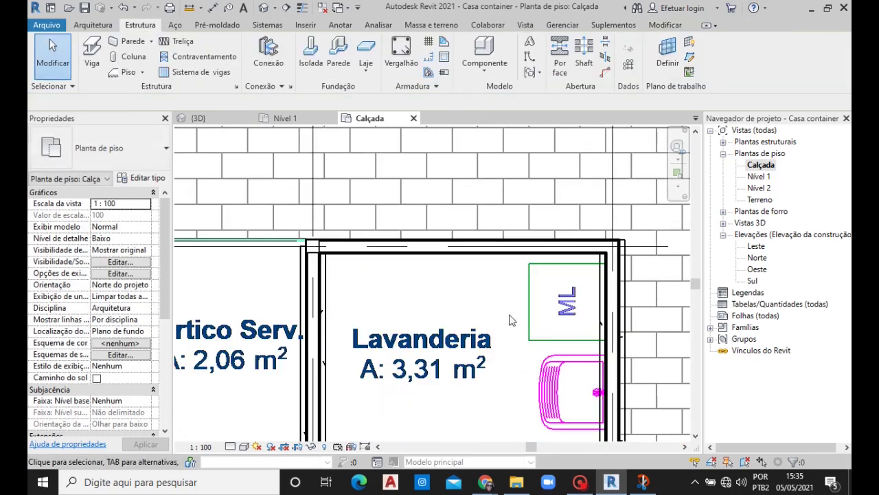
scroll(505, 309, down, 3)
scroll(461, 378, up, 3)
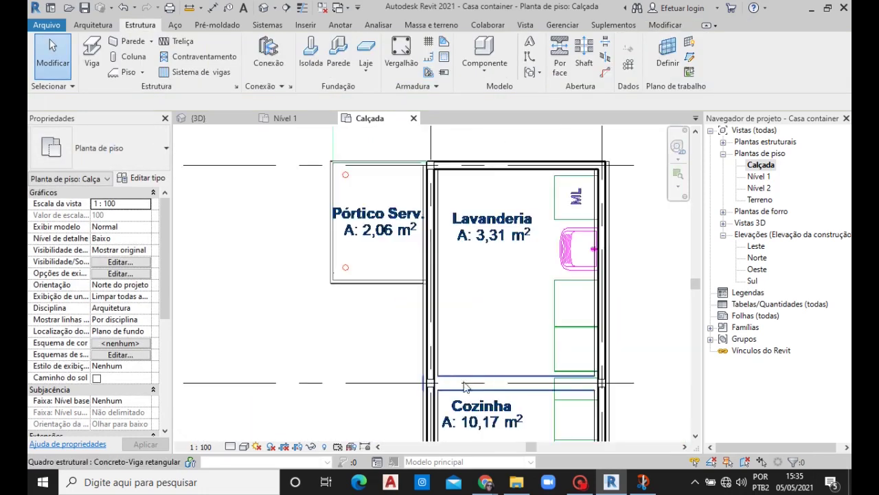
Step: Copy the Lavanderia–Cozinha beam up to Lavanderia's top wall as a 2.3435 m beam
click(467, 382)
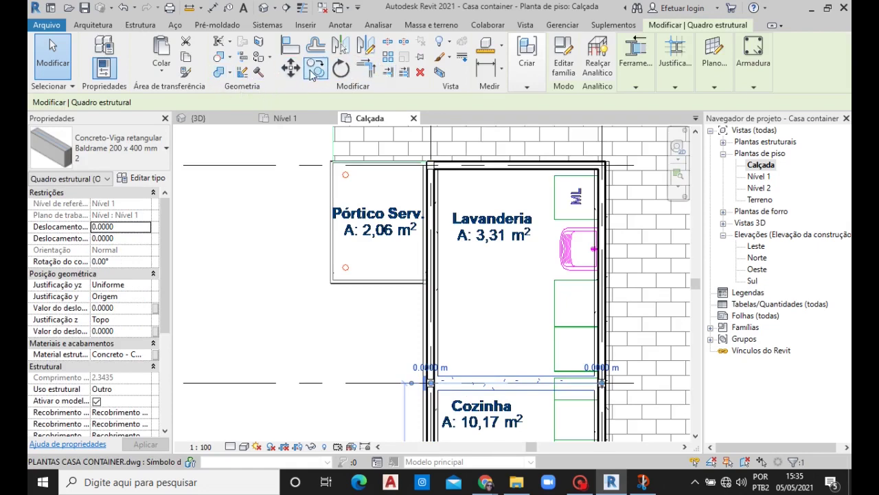
click(316, 69)
scroll(409, 362, up, 3)
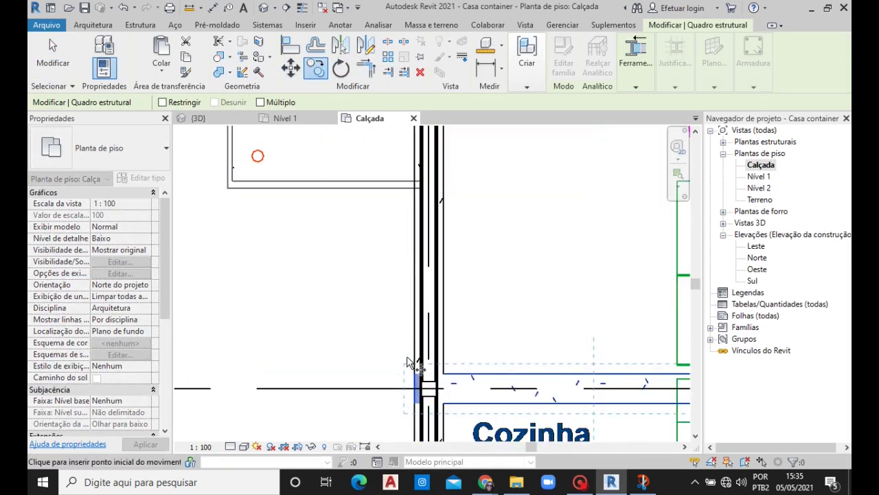
scroll(412, 296, down, 2)
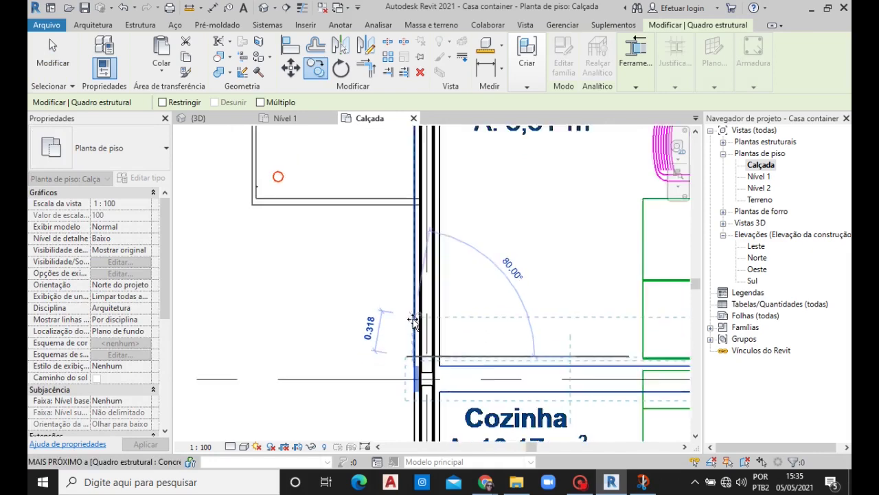
scroll(412, 295, down, 2)
scroll(421, 151, up, 2)
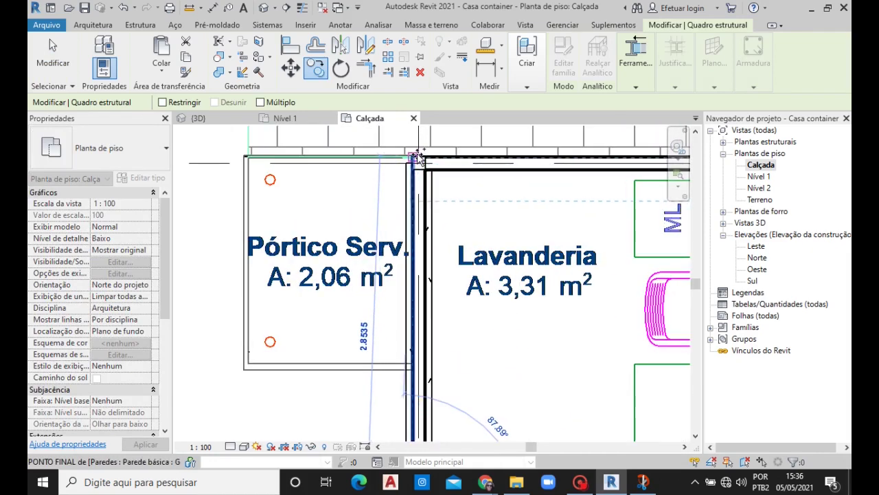
click(412, 158)
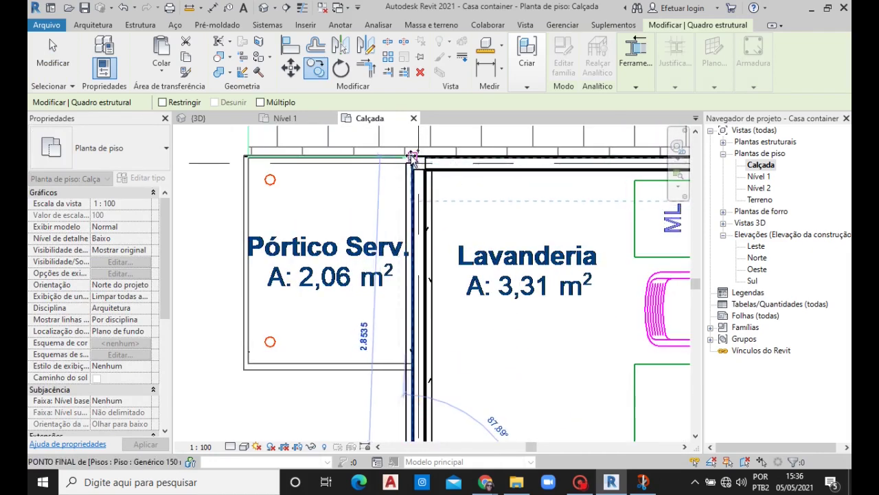
click(412, 158)
key(Escape)
Step: Move the Lavanderia top-wall beam about 0.2263 m so its left end meets the outer corner
scroll(447, 227, up, 2)
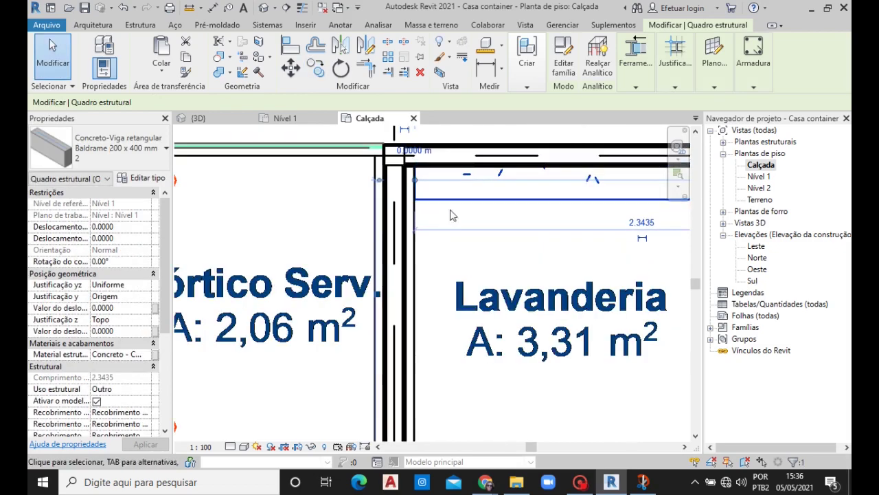
key(Escape)
key(Escape)
scroll(440, 244, down, 2)
scroll(370, 259, up, 1)
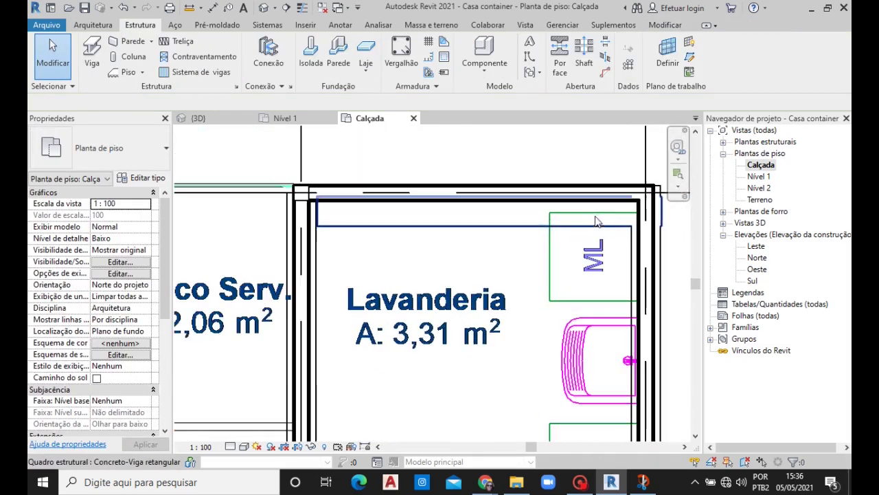
click(341, 226)
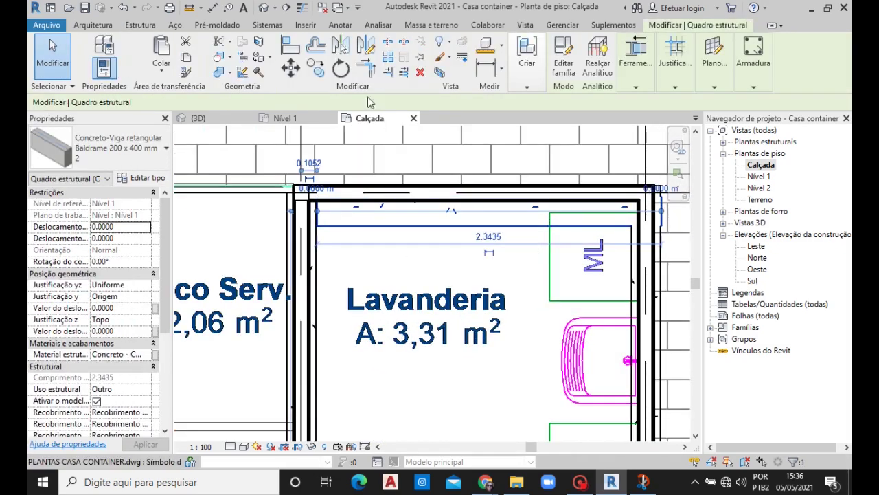
click(291, 67)
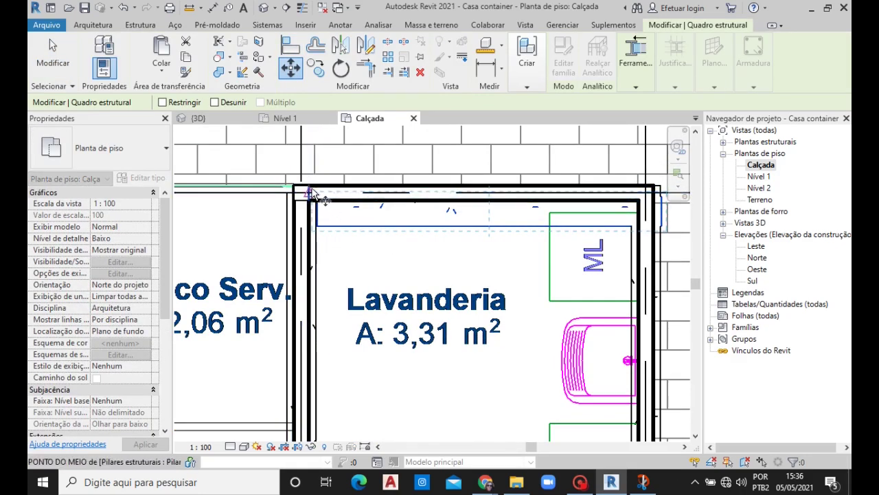
click(310, 195)
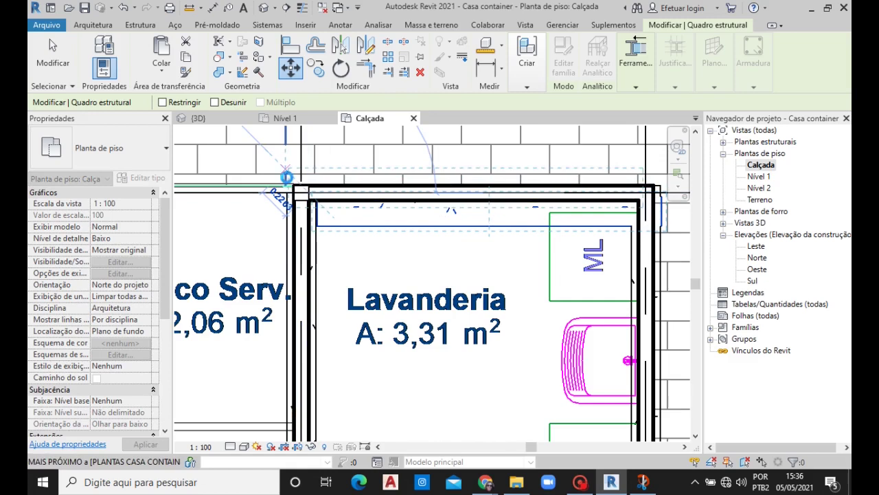
click(286, 177)
key(Escape)
scroll(381, 184, down, 1)
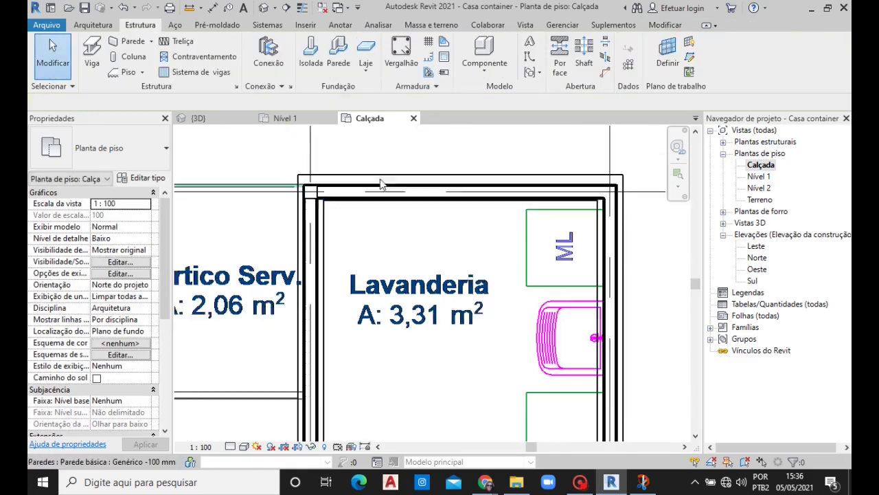
scroll(381, 184, down, 2)
scroll(467, 172, down, 2)
scroll(480, 171, down, 2)
Step: Copy the Banho–Estar & Copa wall onto Banho's left wall, triggering an overlapping-walls warning
scroll(482, 236, down, 1)
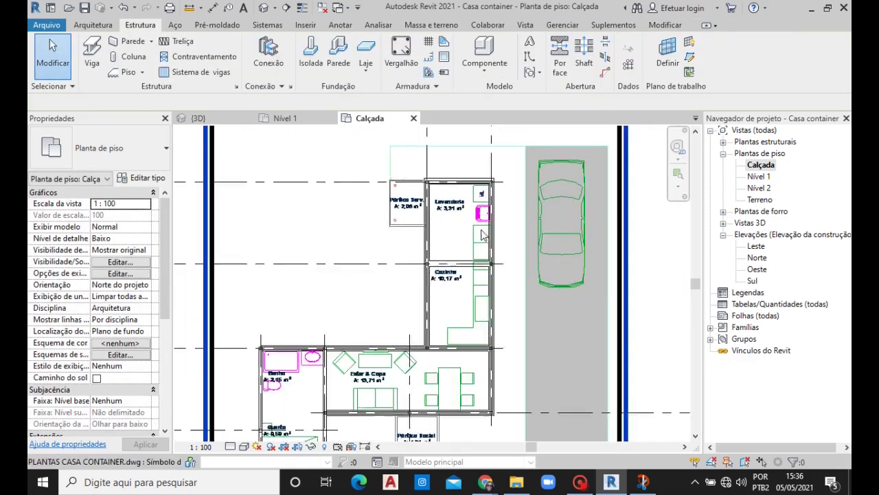
scroll(482, 235, down, 2)
scroll(309, 355, up, 3)
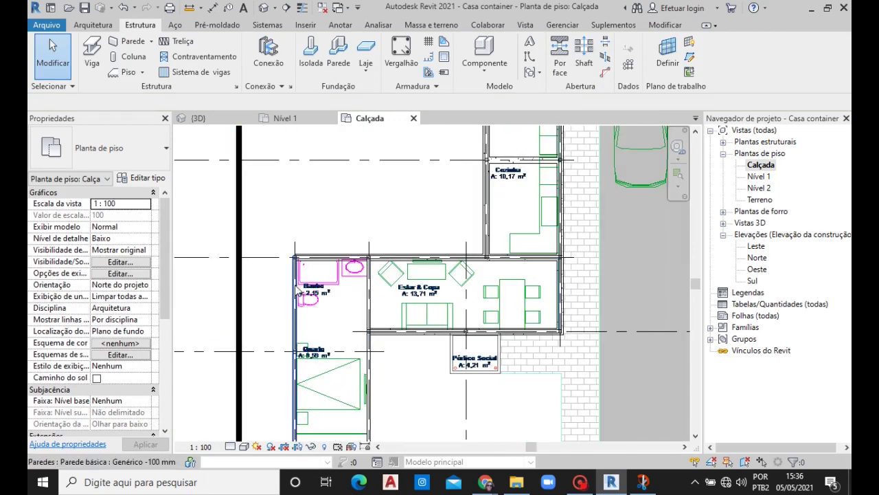
scroll(412, 324, down, 2)
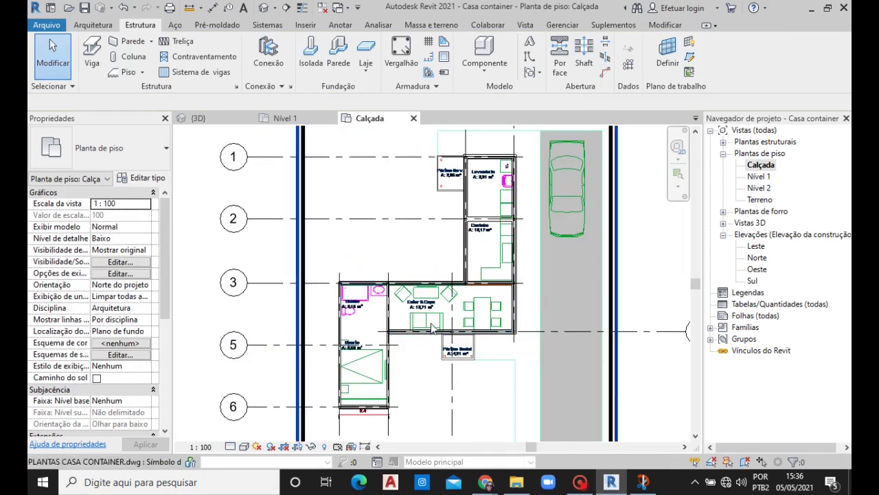
scroll(402, 377, up, 3)
scroll(386, 192, up, 3)
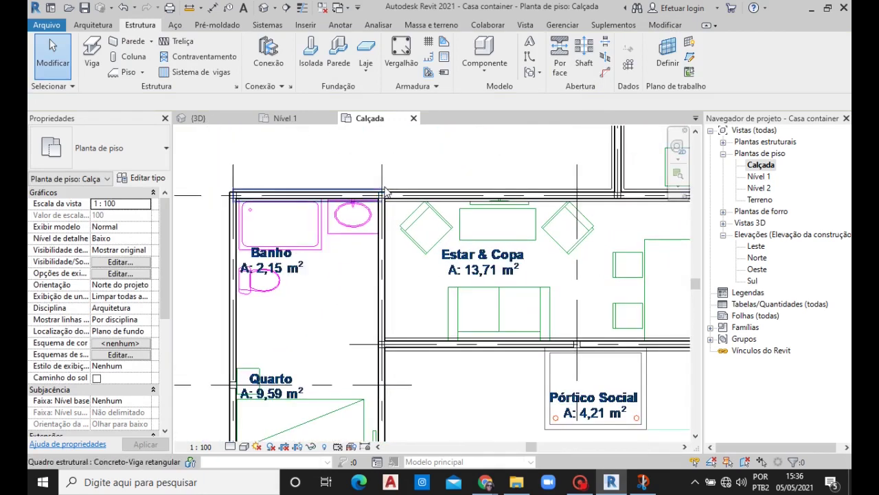
click(382, 223)
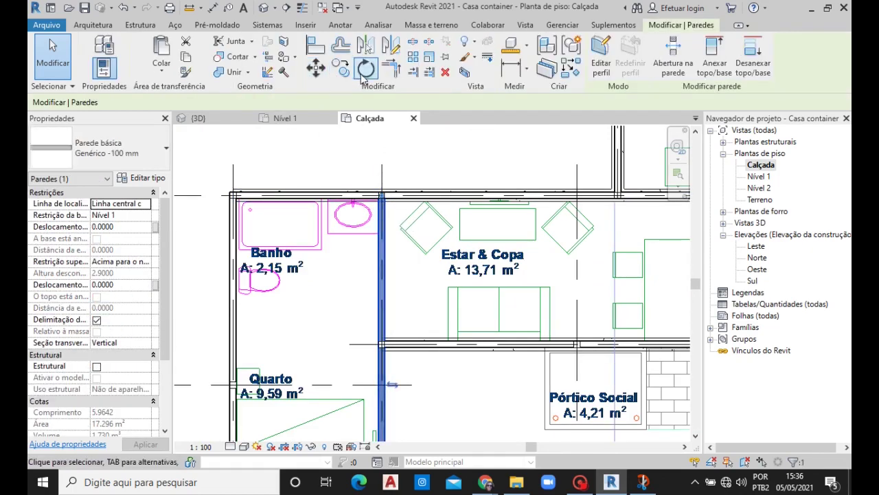
click(342, 69)
scroll(386, 197, up, 2)
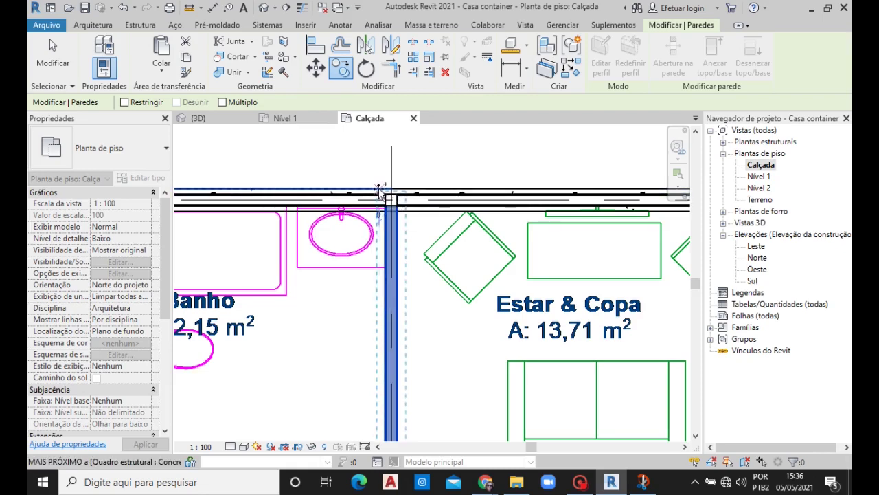
click(380, 190)
scroll(380, 190, down, 2)
scroll(344, 206, down, 1)
scroll(282, 185, up, 3)
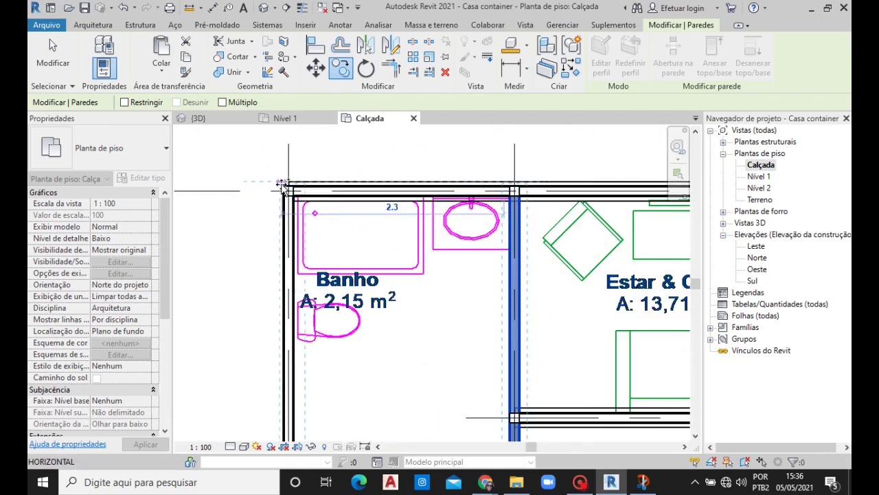
click(282, 184)
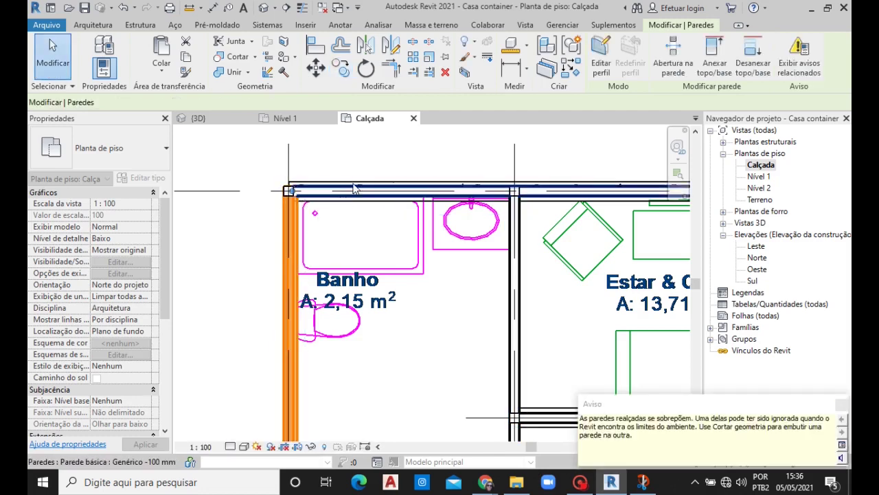
key(Escape)
Step: Select the structural column at Banho's top-left wall corner
scroll(397, 172, down, 3)
scroll(405, 192, up, 1)
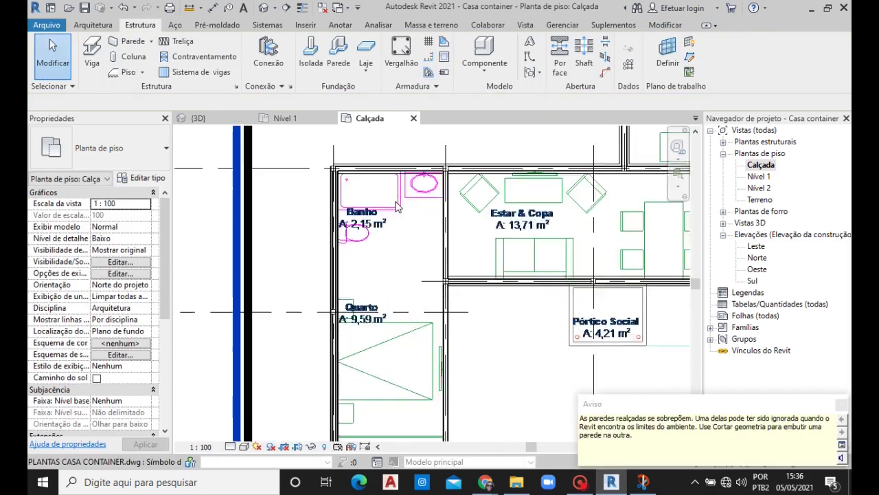
scroll(416, 214, up, 1)
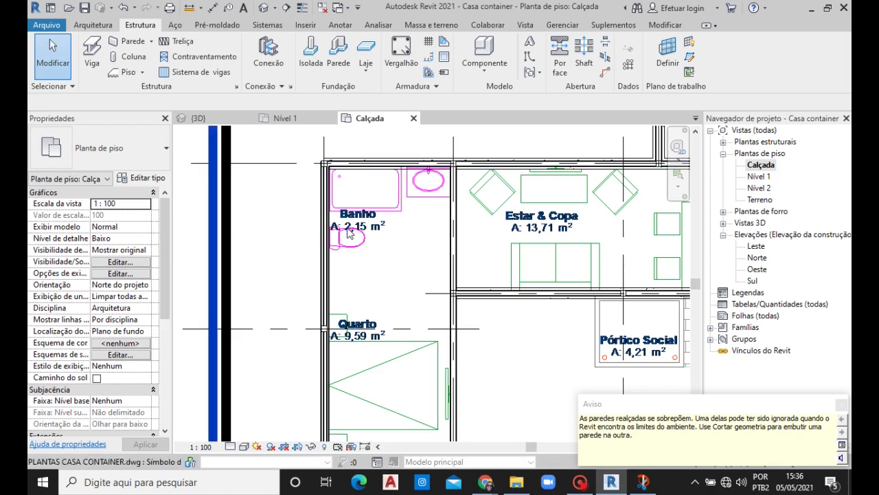
click(323, 171)
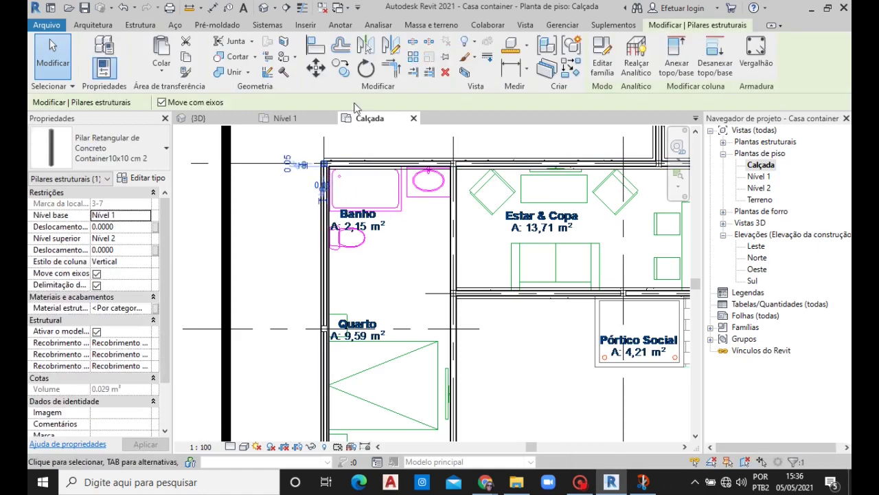
Step: Move the corner column from its corner onto the wall corner
click(342, 69)
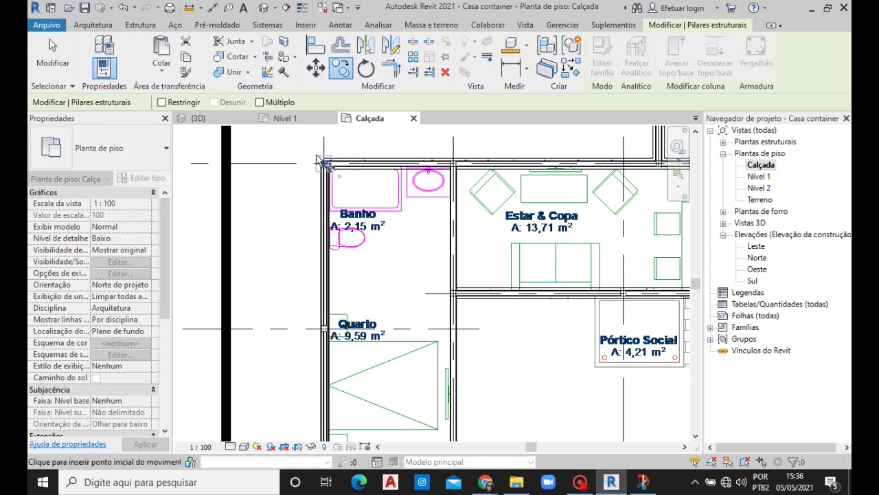
click(323, 165)
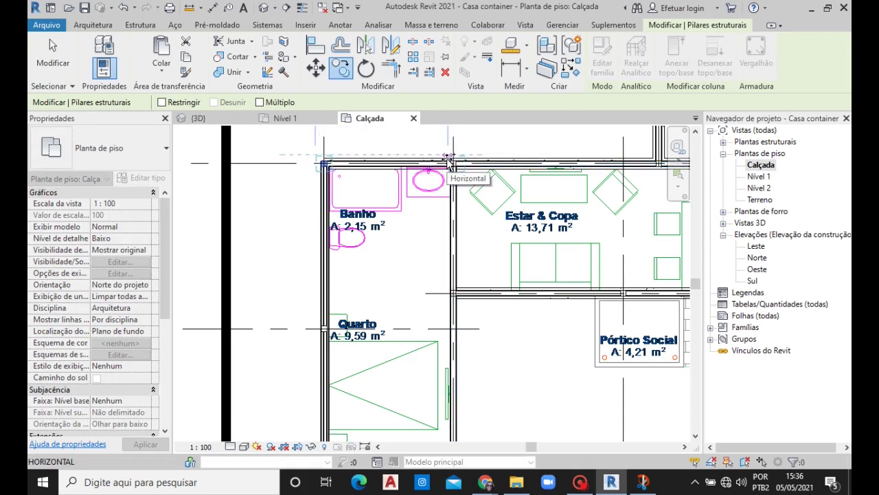
click(448, 159)
key(Escape)
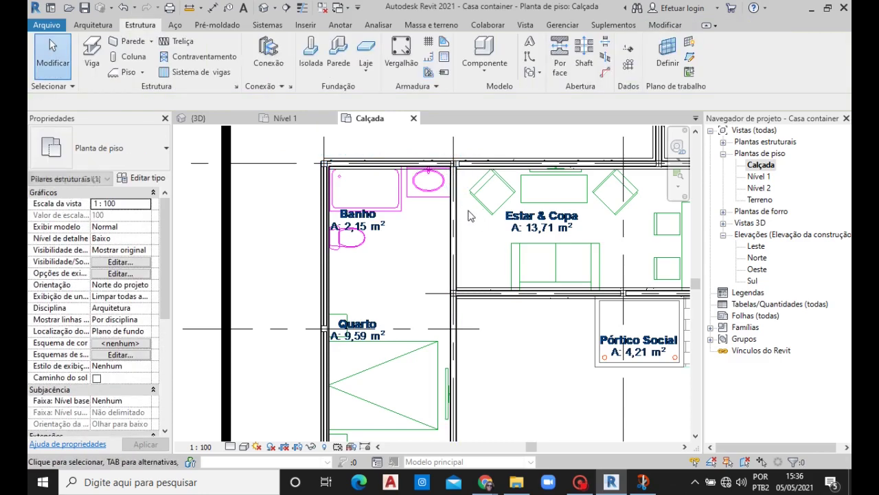
Step: Move the left wall of Banho so it aligns with the column corner
click(324, 195)
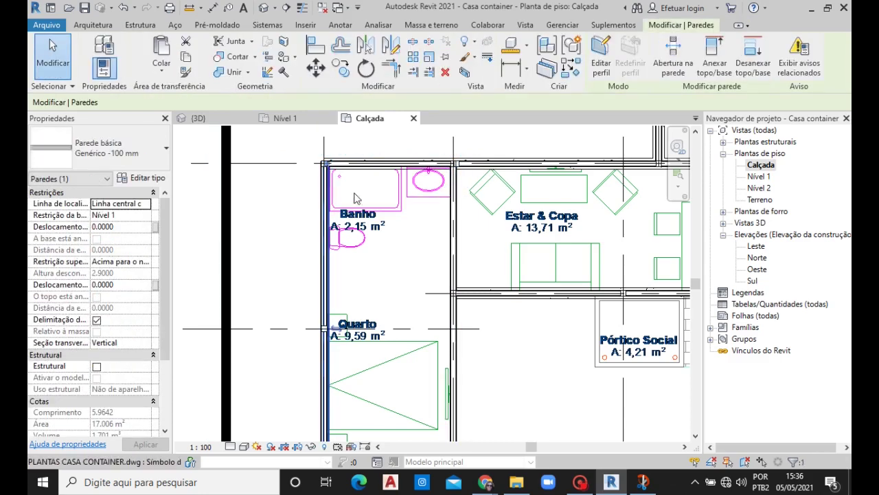
click(339, 69)
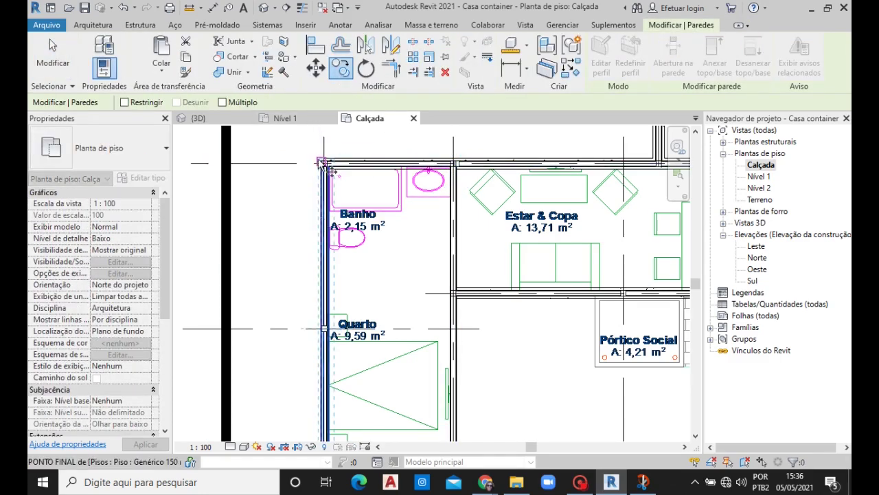
click(328, 167)
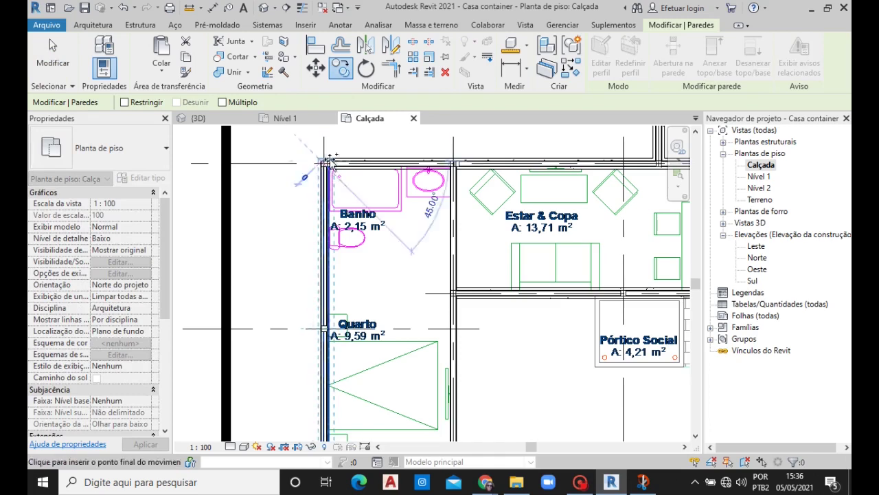
click(450, 165)
key(Escape)
Step: Dismiss the overlap warning and extend the Quarto left wall's bottom end onto the corner column
scroll(479, 201, down, 1)
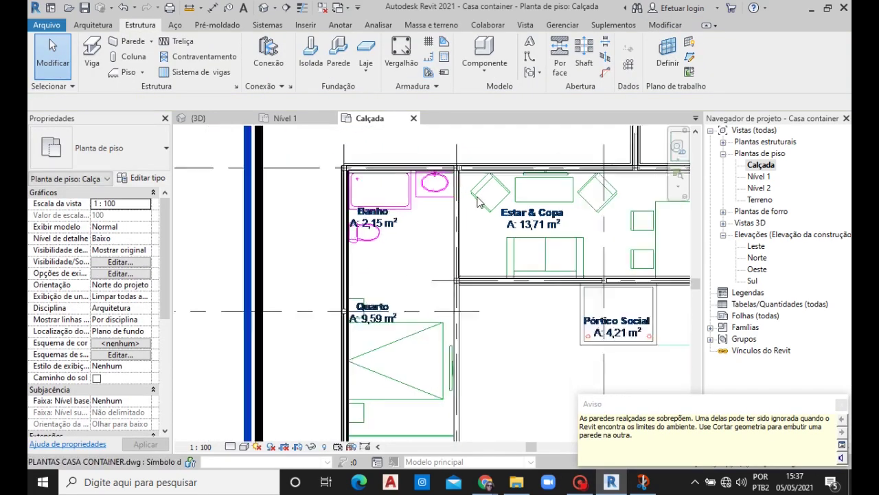
scroll(471, 254, down, 2)
scroll(474, 323, up, 4)
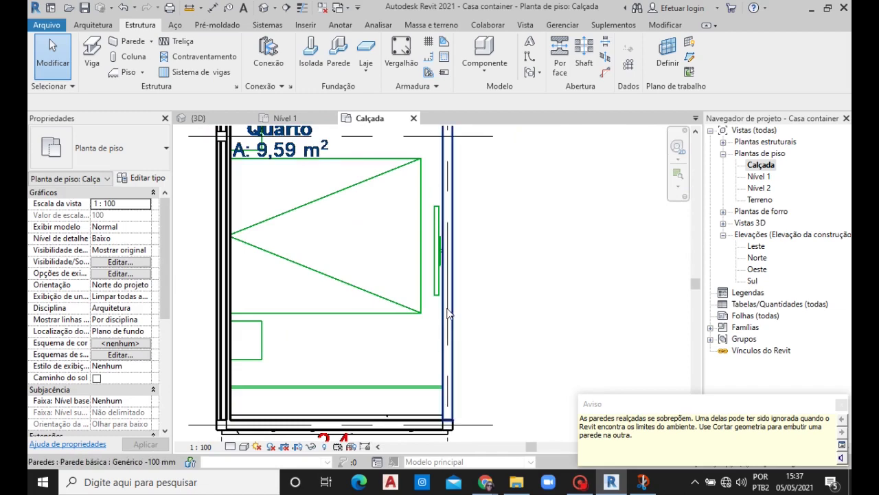
click(448, 314)
click(413, 327)
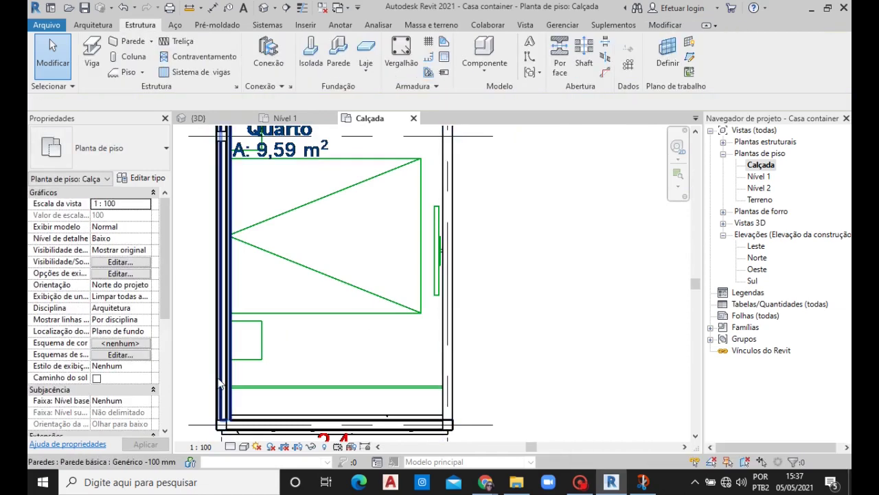
scroll(220, 386, down, 1)
scroll(224, 412, up, 2)
scroll(213, 402, up, 2)
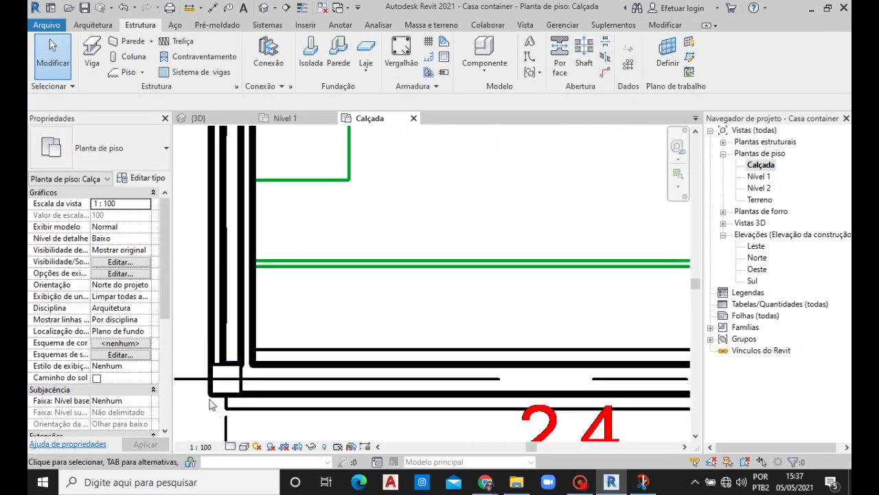
click(211, 349)
mouse_move(228, 389)
mouse_down()
mouse_move(225, 379)
mouse_move(226, 404)
mouse_up()
click(273, 379)
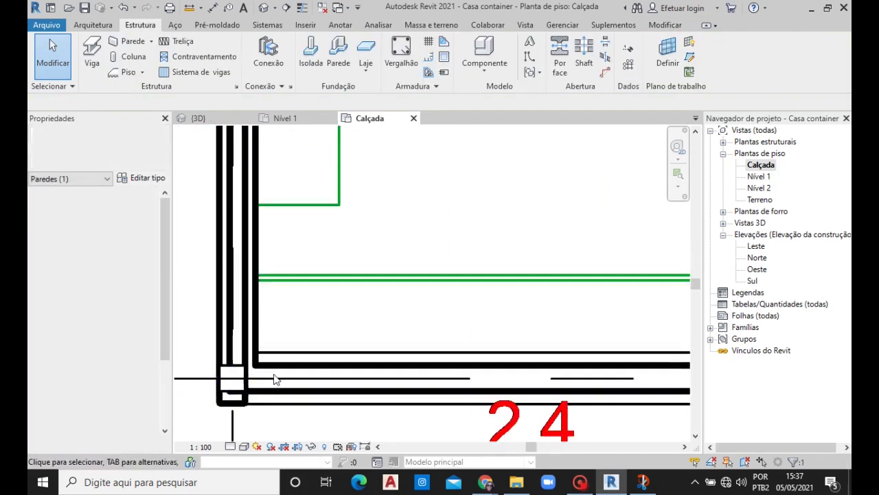
Step: Pull the Banho left wall's end up to the corner column
scroll(273, 379, down, 1)
scroll(302, 391, down, 1)
scroll(305, 387, down, 2)
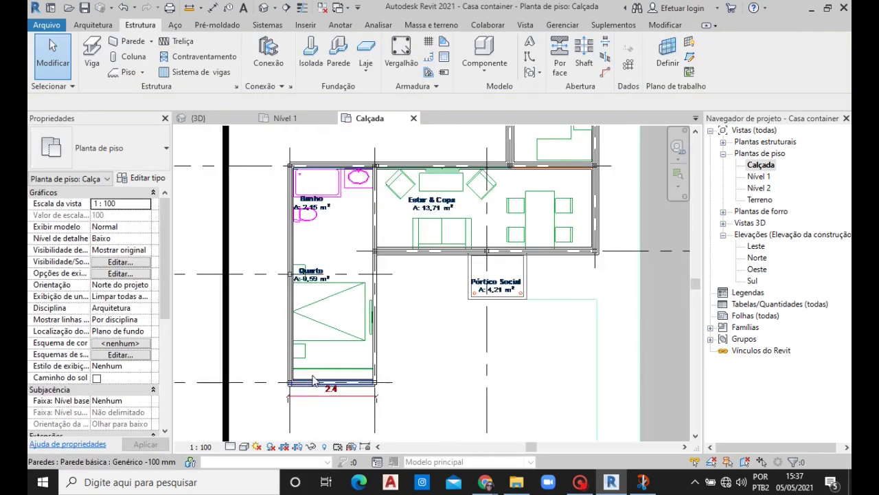
scroll(292, 165, up, 2)
scroll(292, 164, up, 2)
click(300, 163)
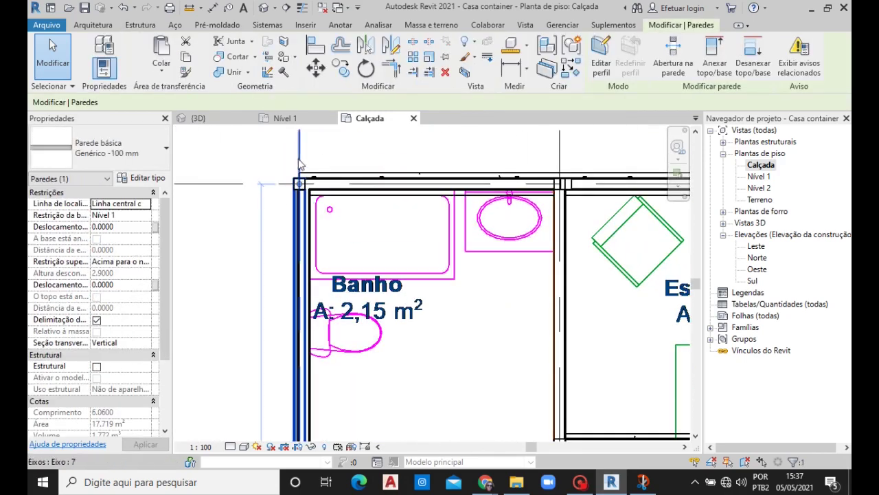
scroll(299, 164, up, 2)
drag(302, 213, 302, 187)
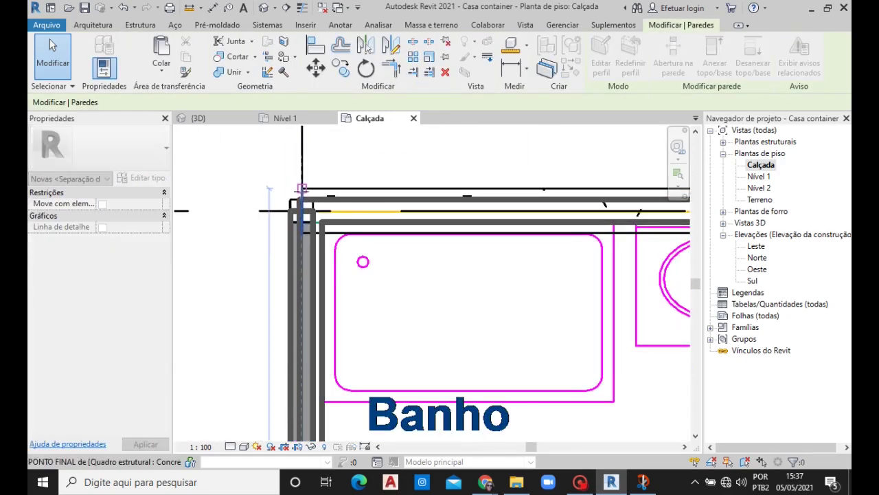
key(Escape)
Step: Check the left wall ends at the columns, then switch to the 3D view
scroll(389, 190, down, 3)
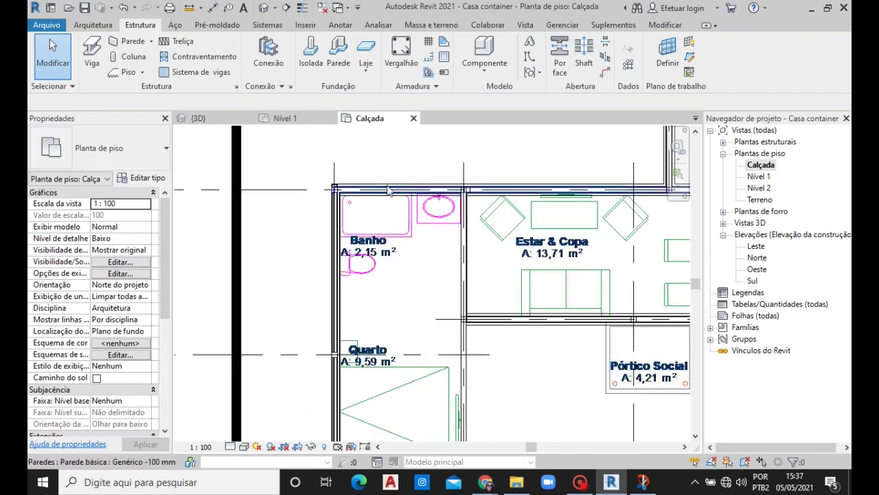
scroll(388, 190, down, 2)
scroll(450, 285, up, 3)
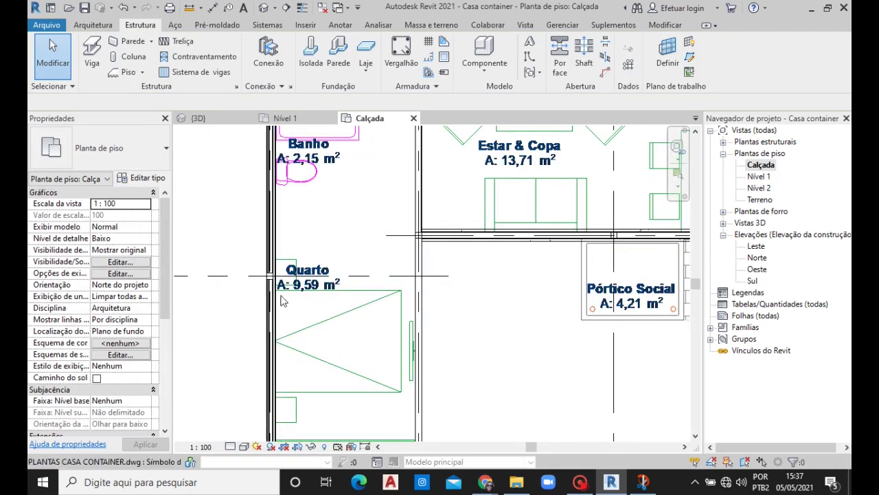
click(273, 302)
key(Escape)
scroll(289, 309, down, 2)
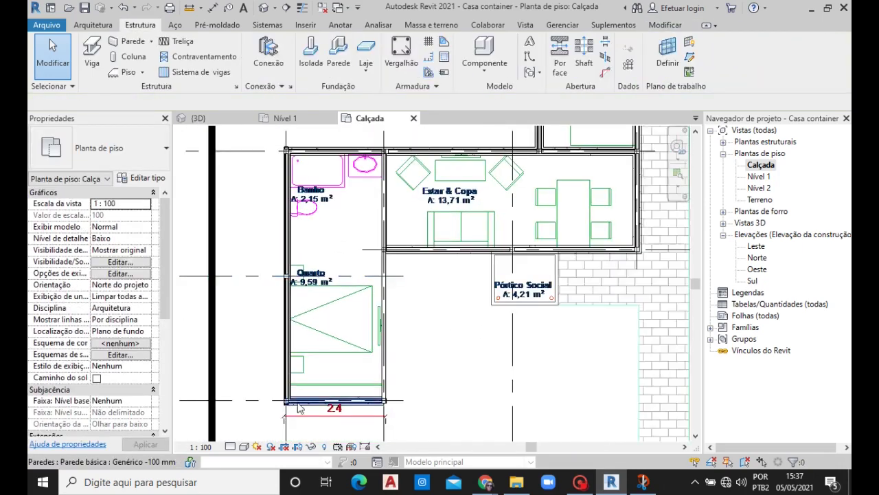
scroll(300, 408, up, 2)
scroll(292, 427, up, 2)
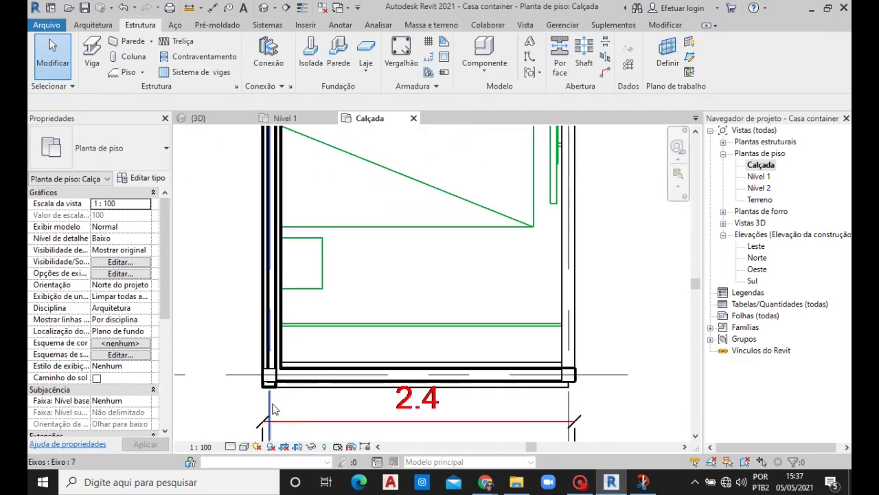
click(265, 319)
key(Escape)
scroll(285, 341, up, 2)
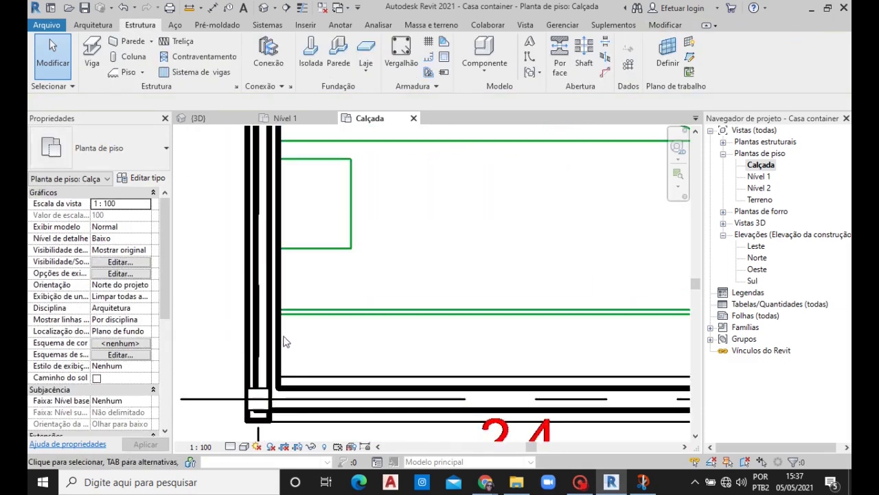
click(234, 121)
scroll(516, 405, up, 2)
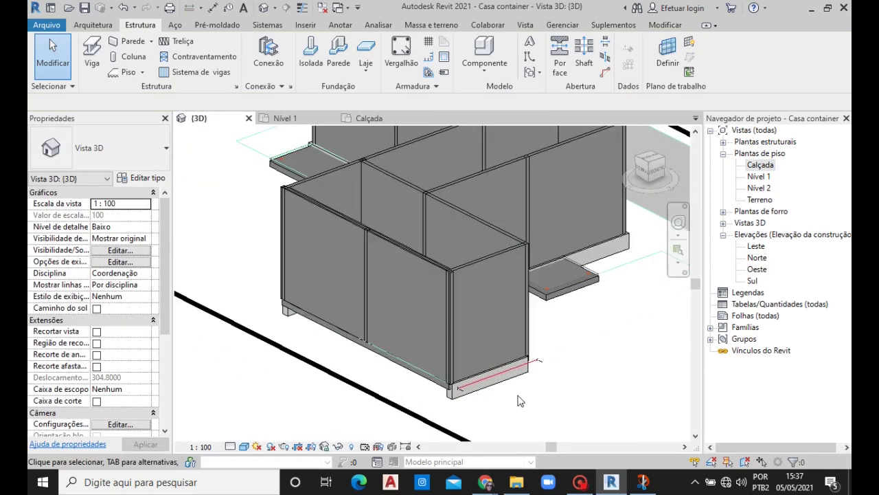
scroll(421, 387, down, 2)
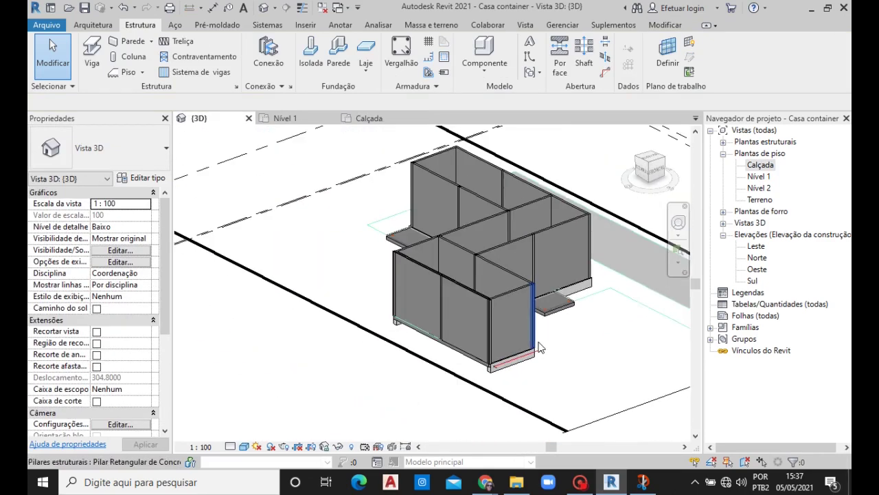
scroll(579, 343, up, 1)
scroll(579, 343, up, 1)
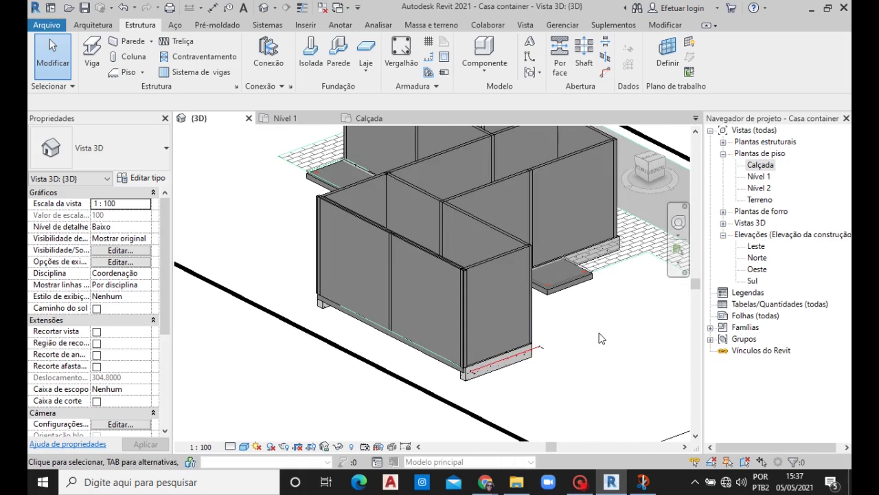
scroll(579, 349, up, 2)
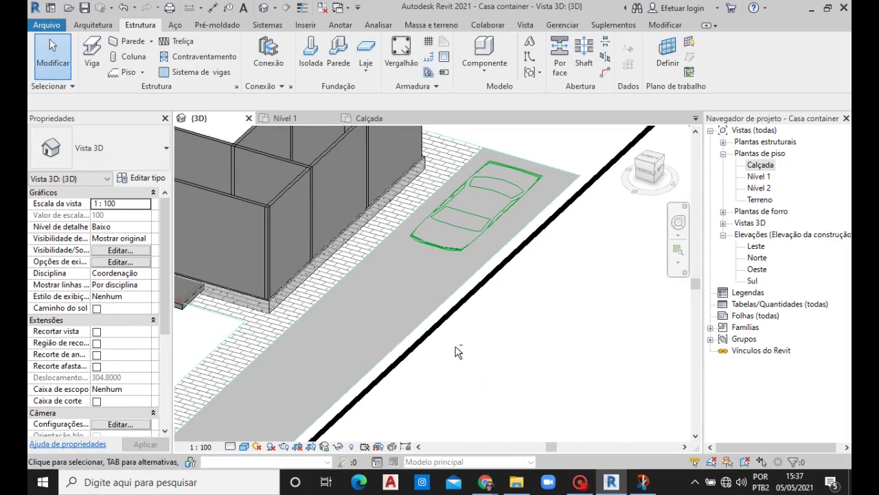
mouse_move(279, 330)
shift+middle_down()
mouse_move(388, 323)
mouse_move(402, 364)
shift+middle_up()
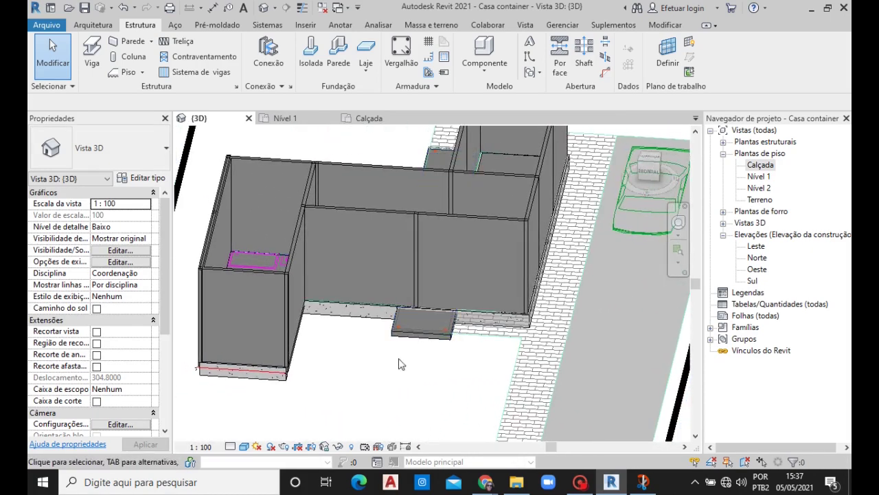
shift+middle_drag(333, 411, 400, 389)
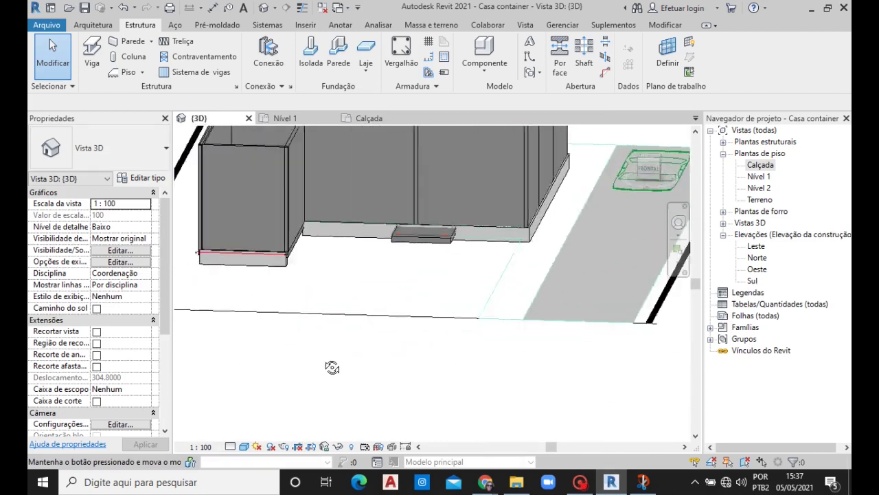
scroll(402, 371, up, 2)
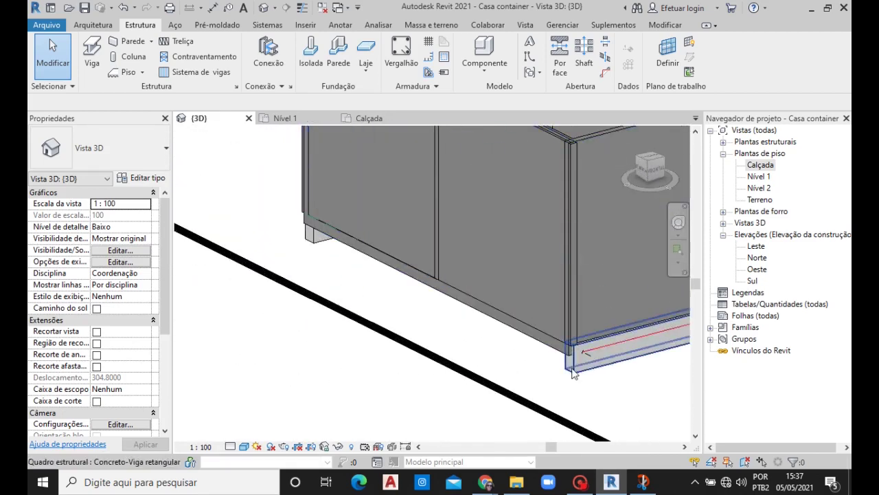
scroll(402, 374, down, 3)
shift+middle_drag(555, 361, 515, 360)
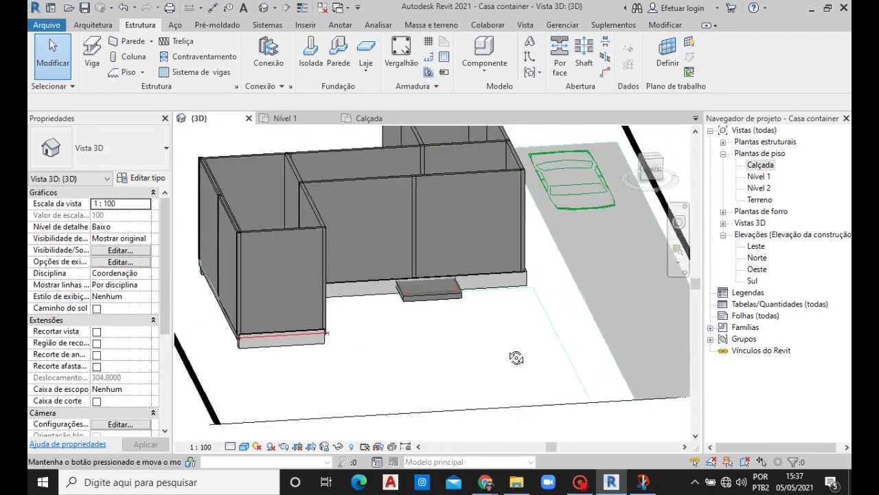
scroll(481, 349, up, 2)
scroll(392, 364, down, 3)
scroll(355, 358, up, 4)
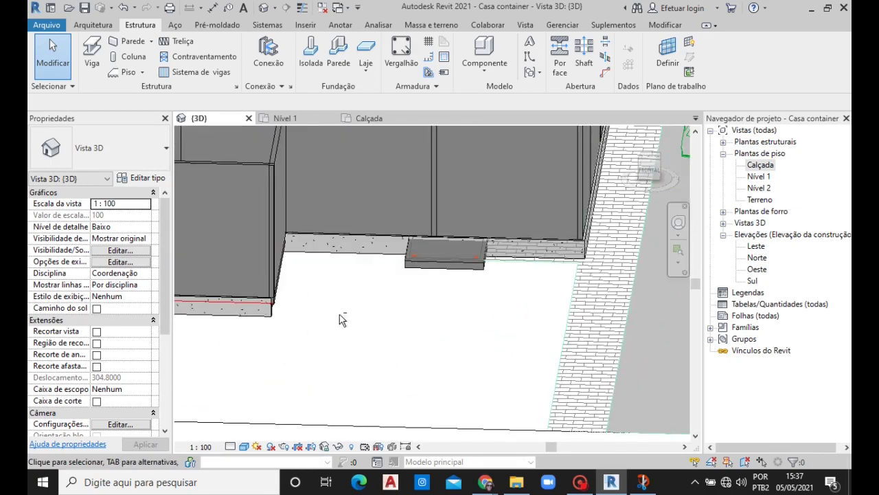
mouse_move(339, 319)
shift+middle_down()
mouse_move(320, 328)
mouse_move(270, 305)
shift+middle_up()
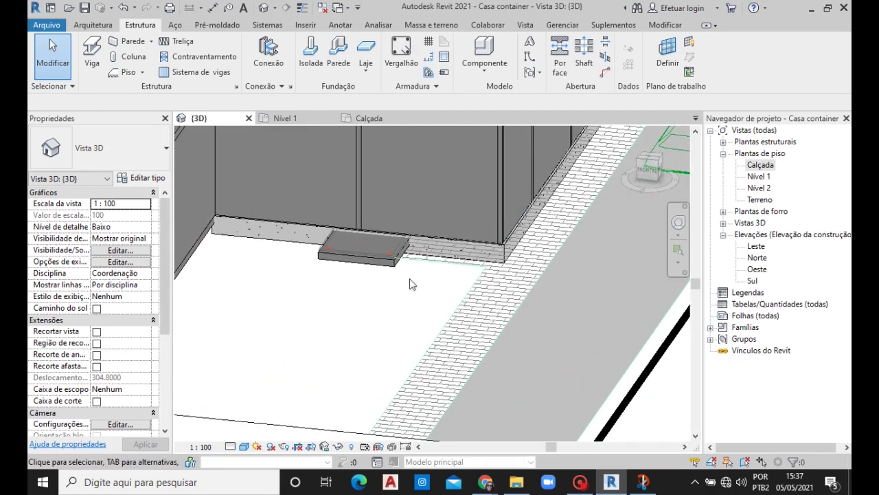
scroll(410, 283, down, 3)
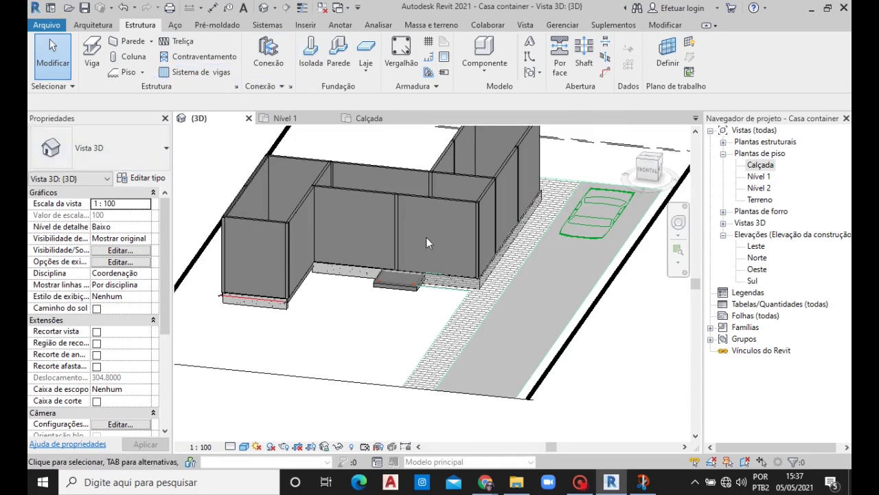
scroll(499, 270, up, 4)
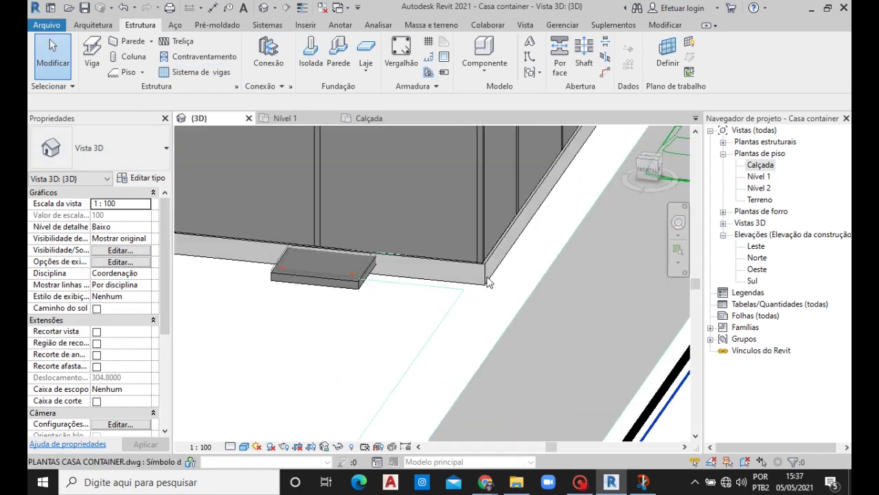
Step: Open the Calçada plan, zoom around the imported DWG rooms, and deselect the drawing
click(503, 254)
scroll(503, 254, down, 2)
scroll(504, 253, down, 2)
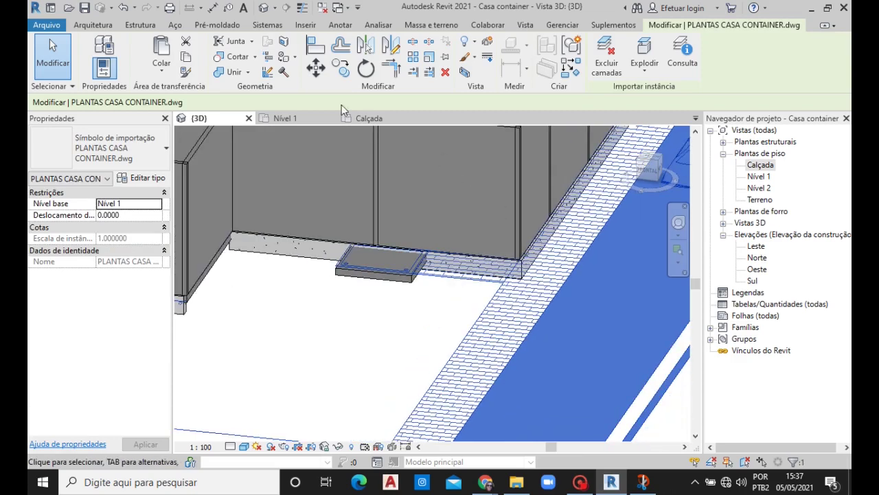
click(369, 120)
scroll(323, 281, down, 2)
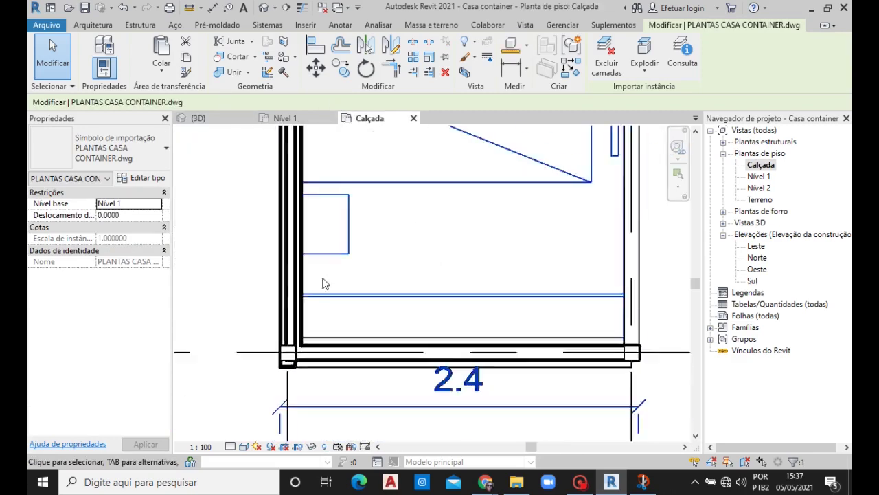
scroll(310, 290, down, 2)
scroll(426, 319, down, 1)
scroll(430, 326, down, 3)
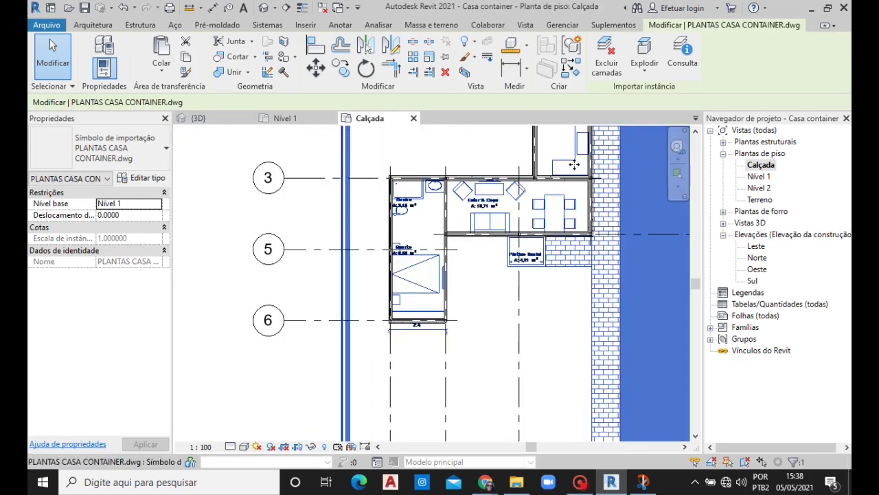
scroll(557, 261, up, 1)
scroll(543, 292, up, 1)
scroll(541, 295, up, 1)
scroll(541, 297, down, 1)
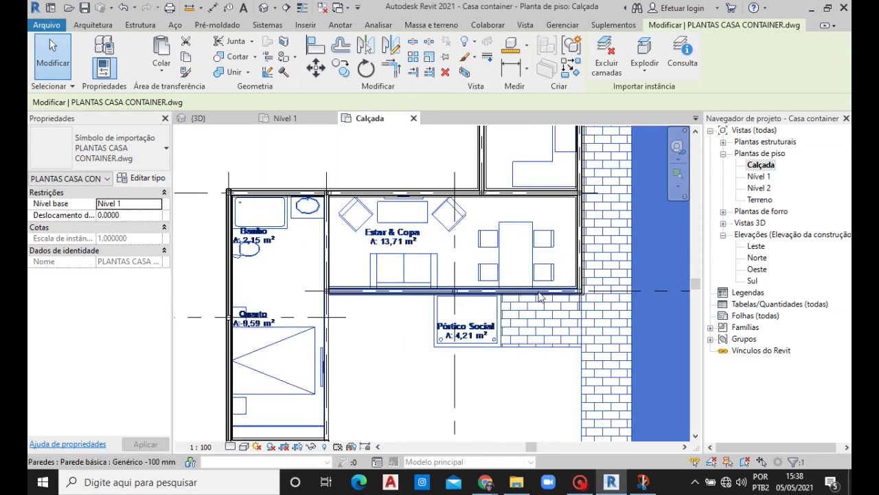
scroll(217, 250, up, 1)
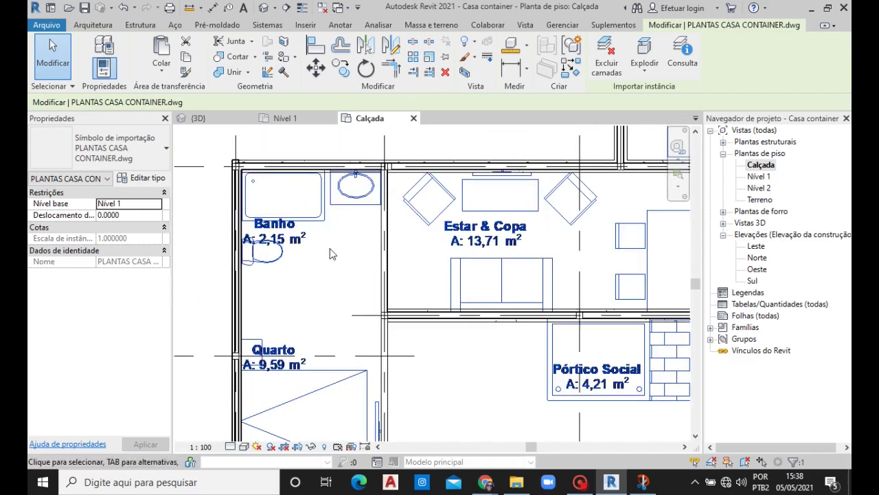
scroll(342, 300, down, 1)
scroll(460, 300, down, 1)
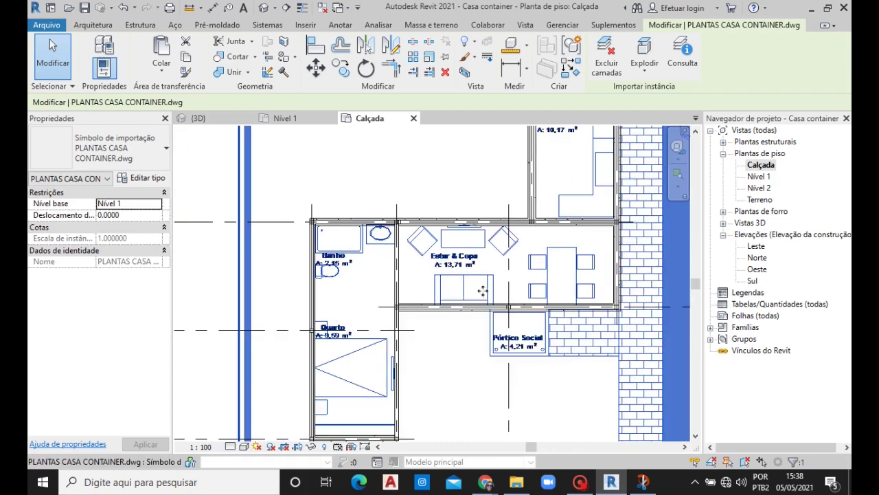
scroll(514, 266, down, 1)
scroll(576, 208, up, 2)
scroll(553, 420, up, 1)
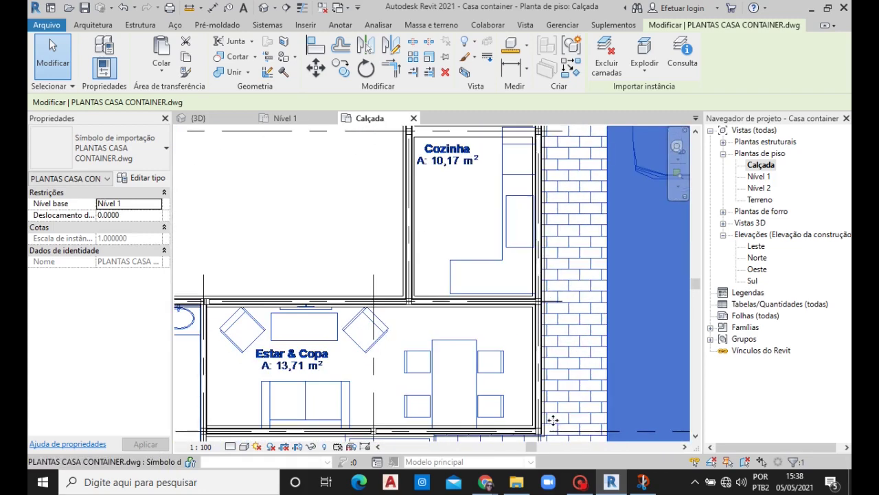
key(Escape)
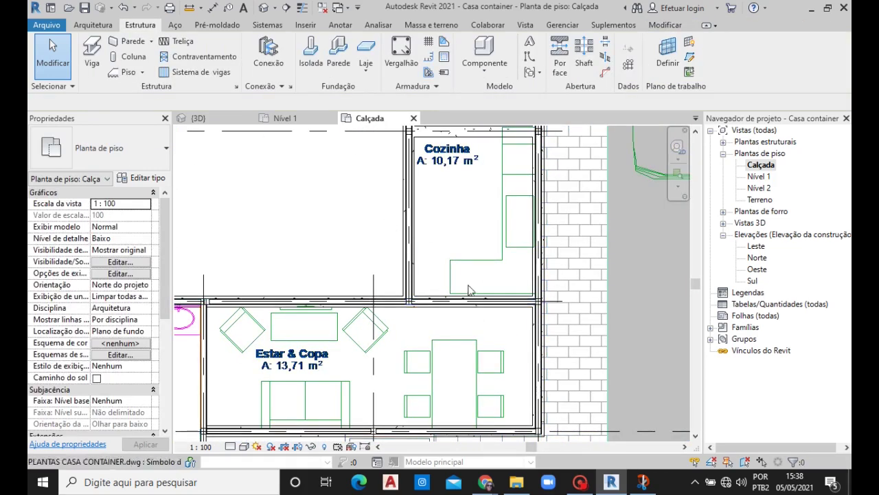
scroll(522, 275, down, 1)
scroll(369, 305, down, 1)
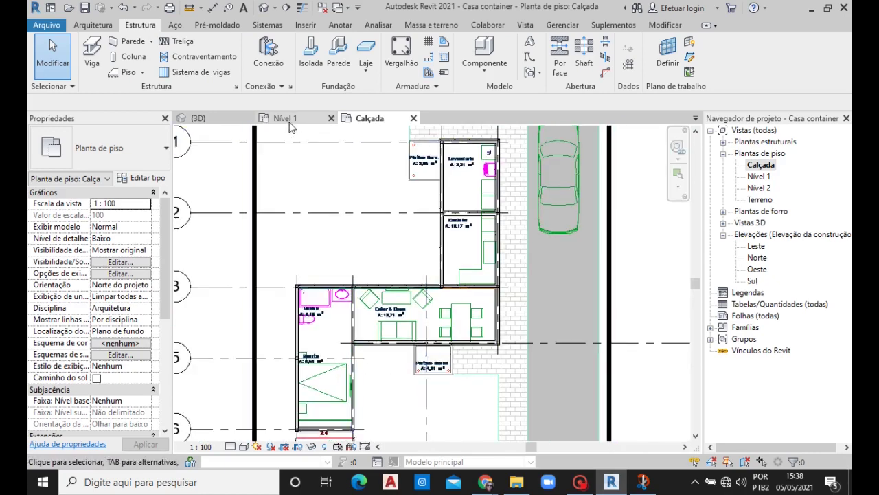
Step: Return to the {3D} view, frame the container house, and select the long front wall
click(223, 124)
scroll(419, 252, down, 3)
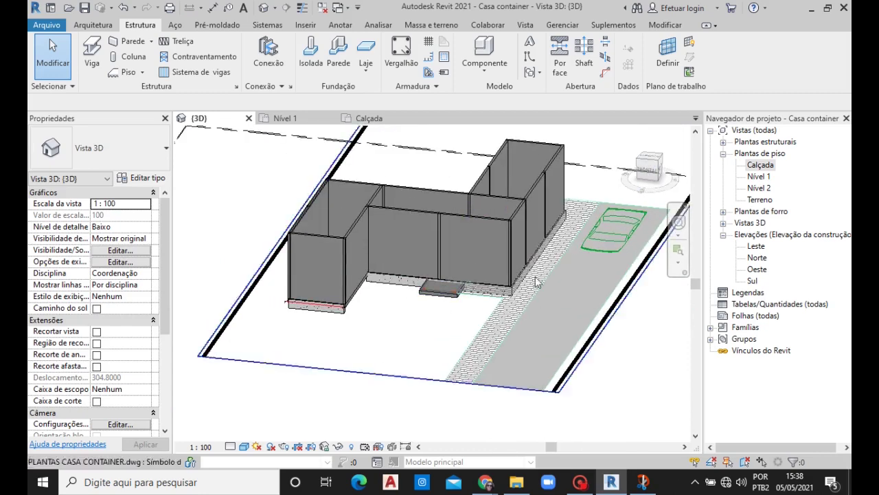
scroll(308, 292, up, 2)
middle_drag(517, 360, 475, 359)
scroll(471, 355, down, 2)
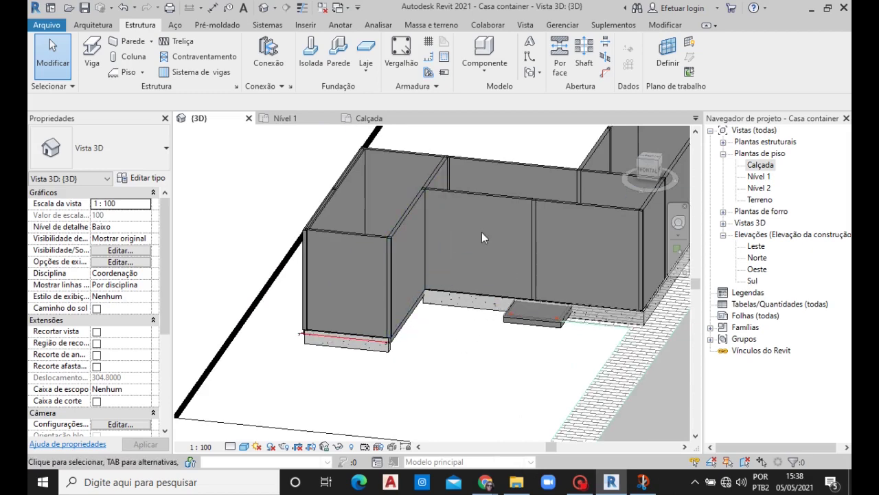
click(496, 199)
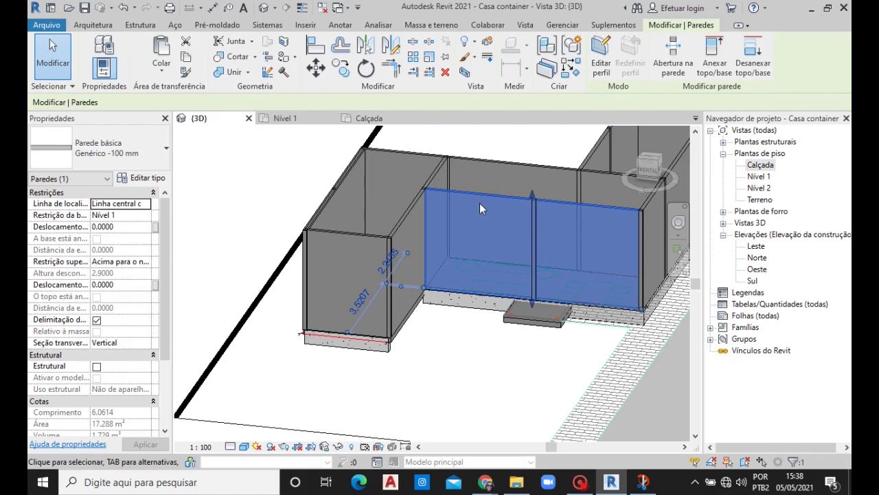
Step: Override the Walls category graphics in this view with 59 surface transparency
right_click(480, 206)
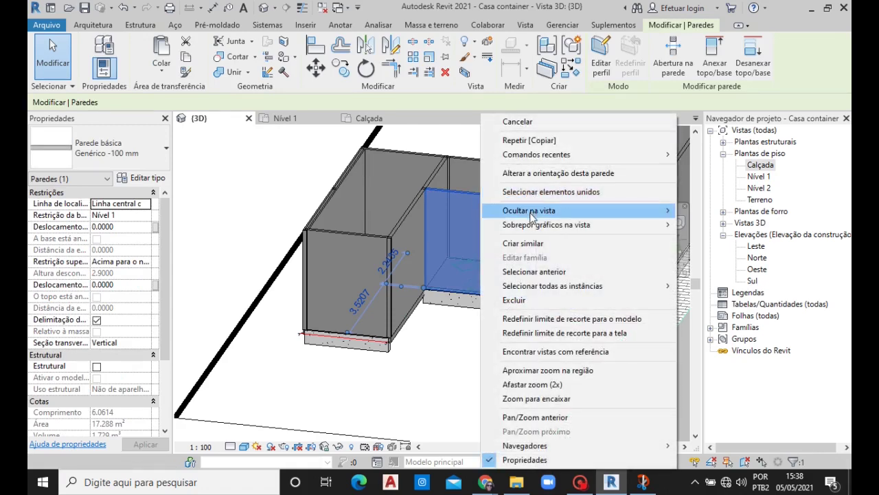
mouse_move(546, 224)
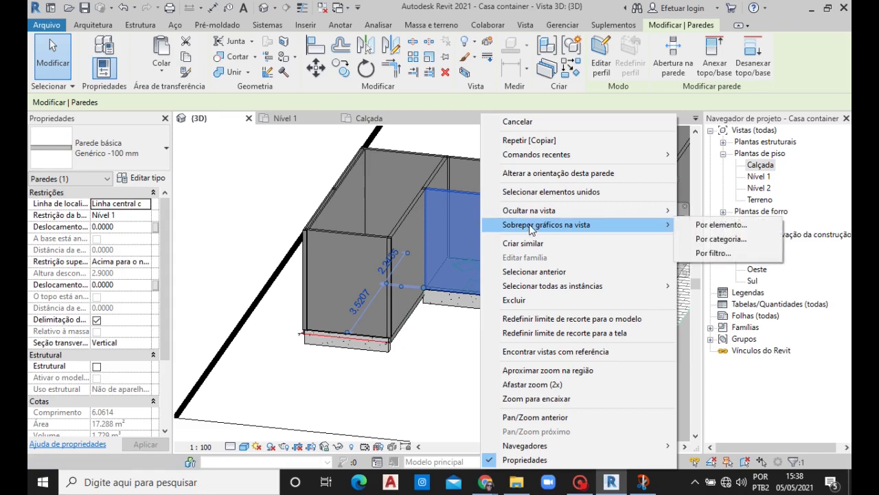
click(718, 239)
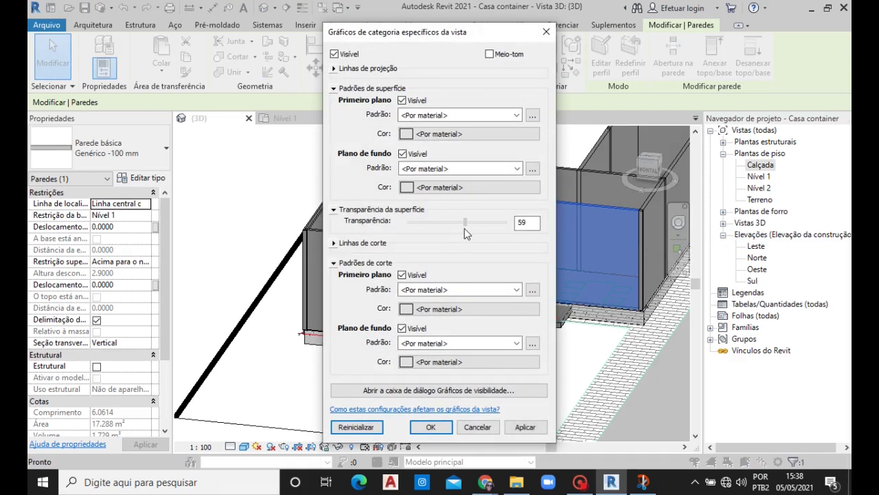
drag(465, 228, 465, 228)
click(447, 429)
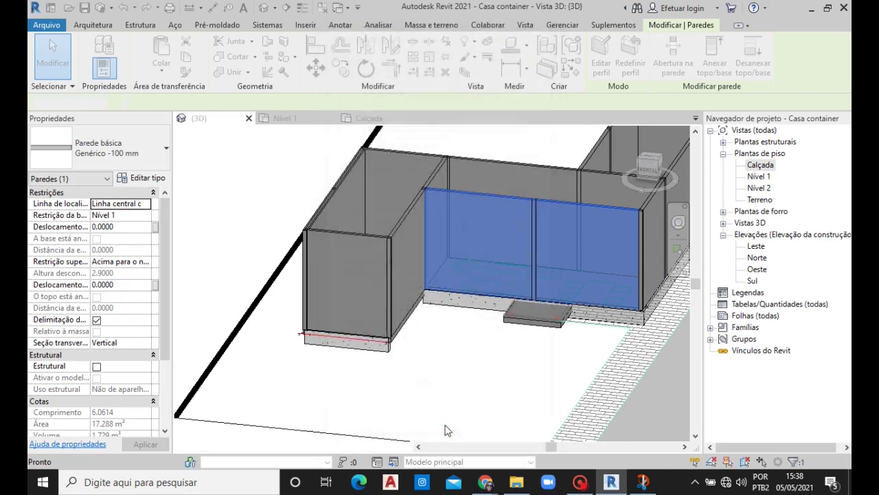
scroll(426, 289, down, 3)
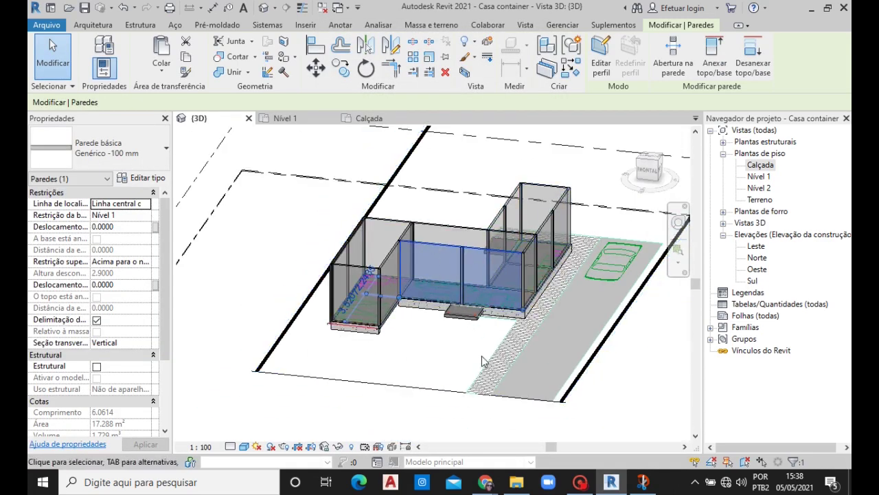
mouse_move(442, 353)
middle_down()
mouse_move(405, 364)
mouse_move(548, 344)
mouse_move(411, 349)
mouse_move(411, 367)
middle_up()
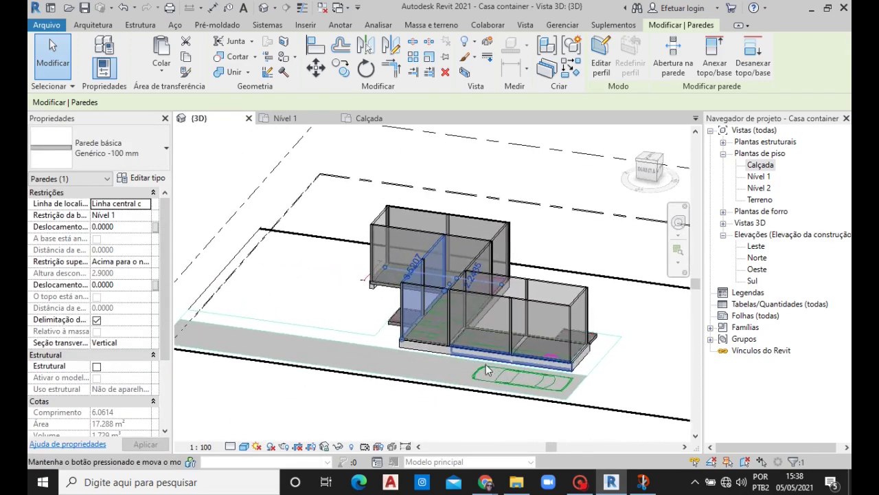
mouse_move(411, 367)
shift+middle_down()
mouse_move(369, 323)
mouse_move(346, 349)
mouse_move(304, 357)
mouse_move(481, 347)
mouse_move(380, 375)
mouse_move(385, 354)
mouse_move(466, 356)
shift+middle_up()
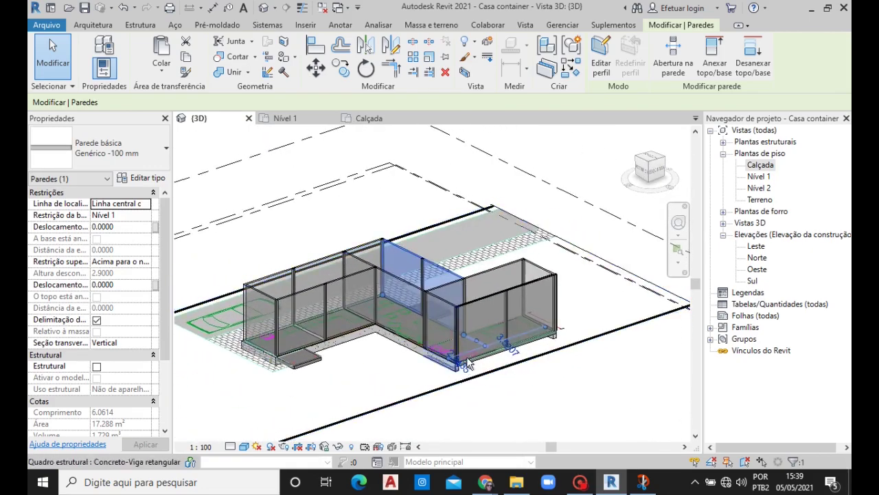
scroll(467, 356, up, 2)
scroll(478, 371, up, 4)
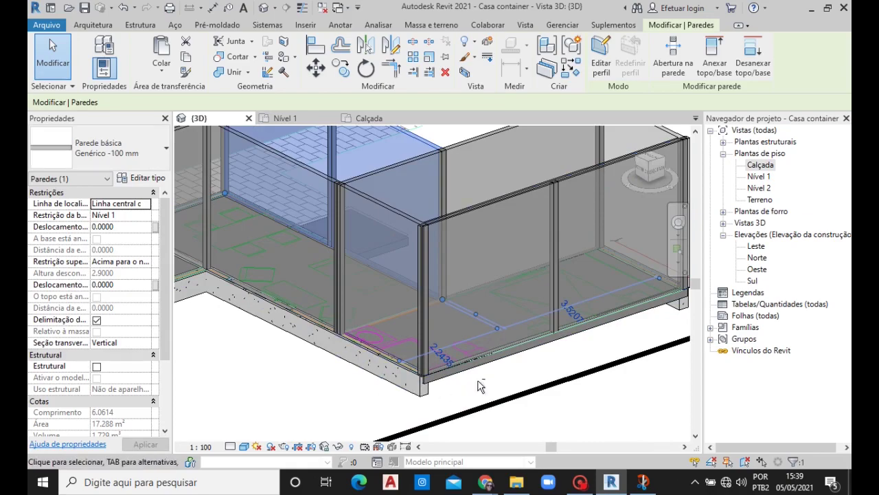
scroll(479, 392, down, 5)
mouse_move(389, 389)
shift+middle_down()
mouse_move(478, 390)
mouse_move(475, 379)
mouse_move(549, 364)
shift+middle_up()
scroll(309, 364, up, 3)
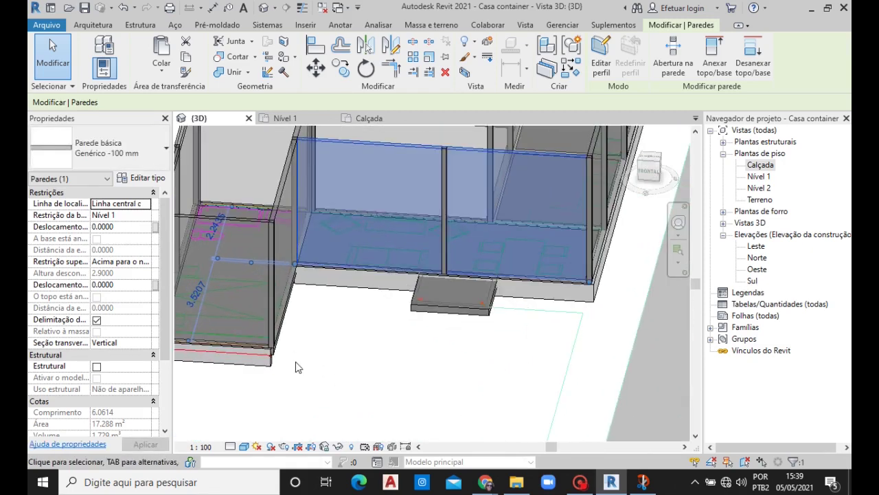
mouse_move(352, 360)
shift+middle_down()
mouse_move(320, 365)
mouse_move(255, 306)
shift+middle_up()
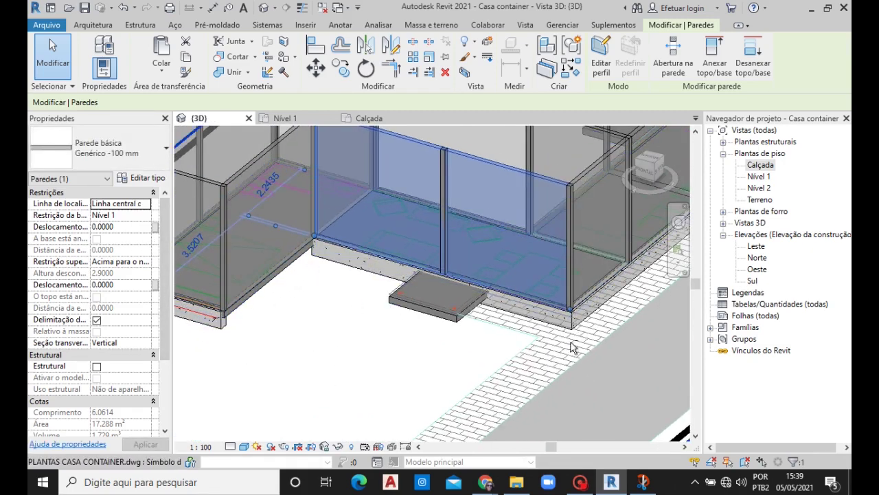
mouse_move(574, 347)
shift+middle_down()
mouse_move(254, 318)
mouse_move(366, 381)
mouse_move(286, 380)
mouse_move(548, 383)
mouse_move(545, 354)
mouse_move(496, 344)
mouse_move(299, 383)
mouse_move(275, 371)
mouse_move(288, 364)
shift+middle_up()
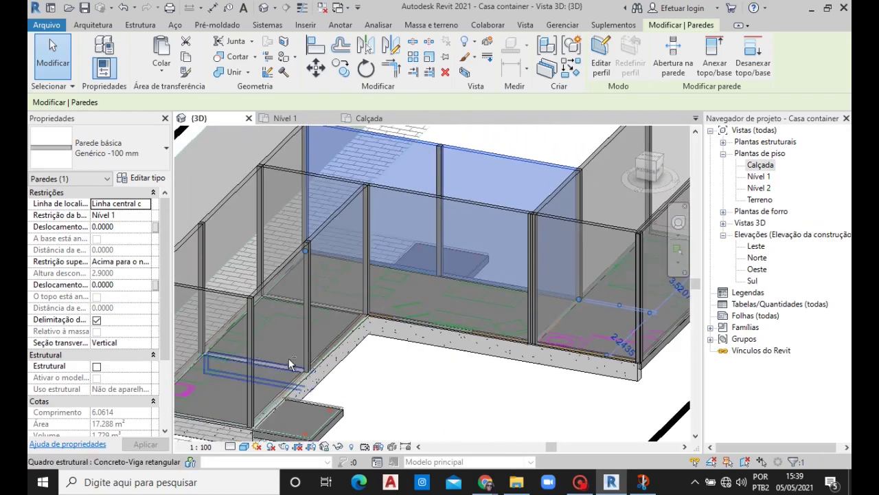
mouse_move(479, 371)
shift+middle_down()
mouse_move(353, 363)
mouse_move(365, 360)
shift+middle_up()
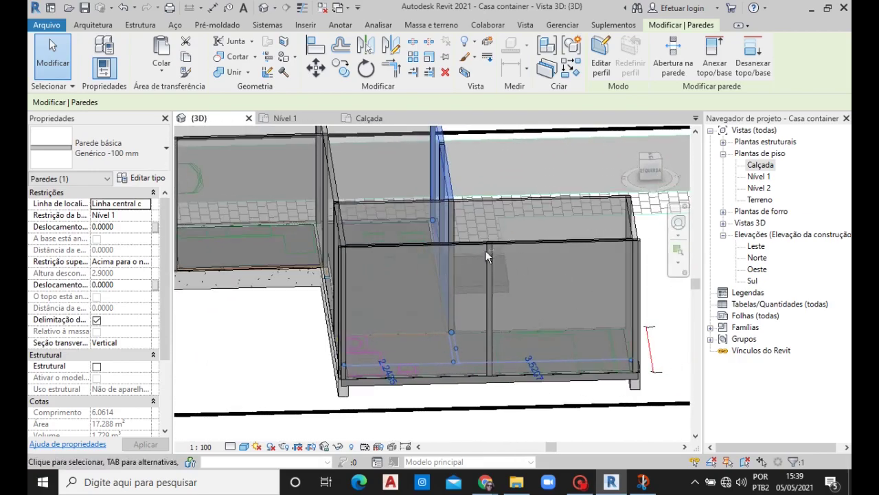
mouse_move(242, 334)
shift+middle_down()
mouse_move(227, 282)
mouse_move(391, 339)
mouse_move(367, 344)
mouse_move(459, 338)
shift+middle_up()
mouse_move(346, 307)
shift+middle_down()
mouse_move(559, 295)
mouse_move(359, 330)
mouse_move(433, 325)
mouse_move(394, 349)
mouse_move(524, 346)
mouse_move(242, 354)
mouse_move(242, 346)
shift+middle_up()
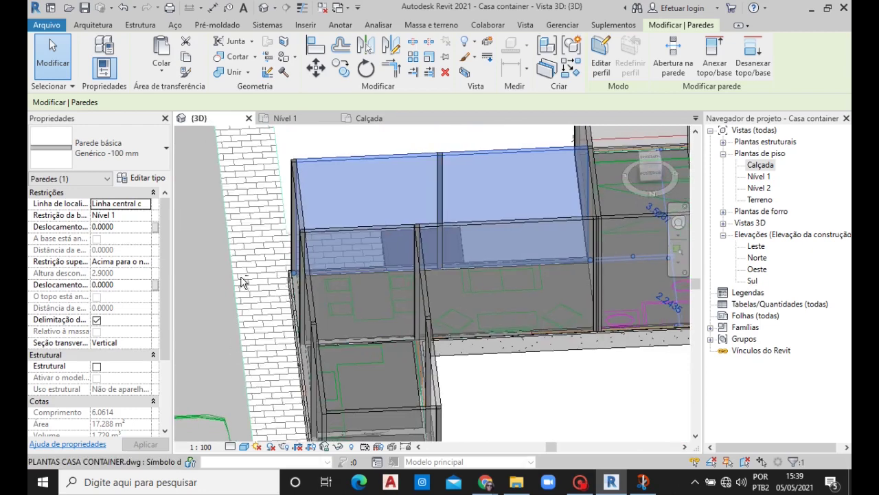